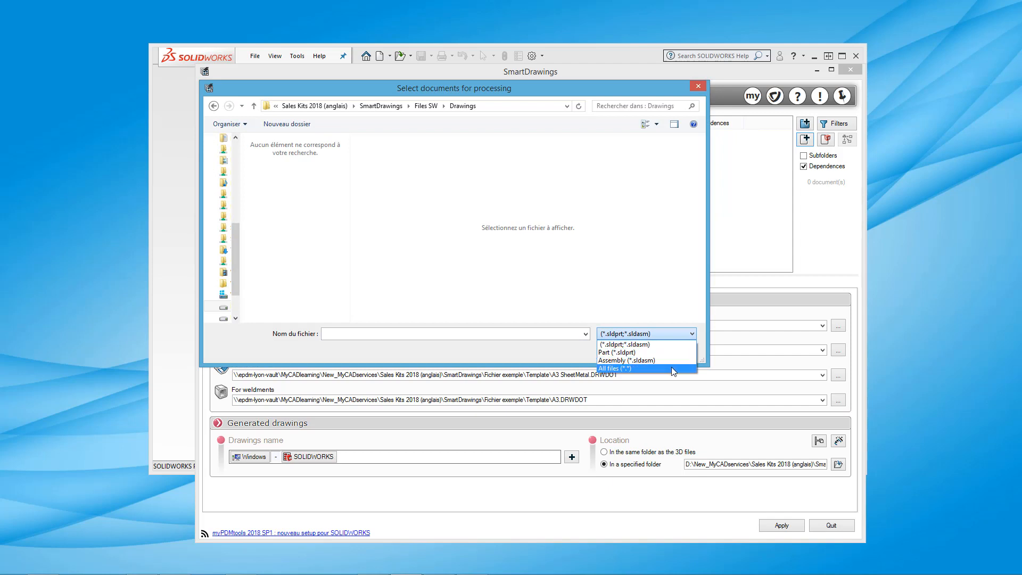
# Add every file from the Files SW\Parts folder to the processing list, with the file type set to All files
pyautogui.click(672, 368)
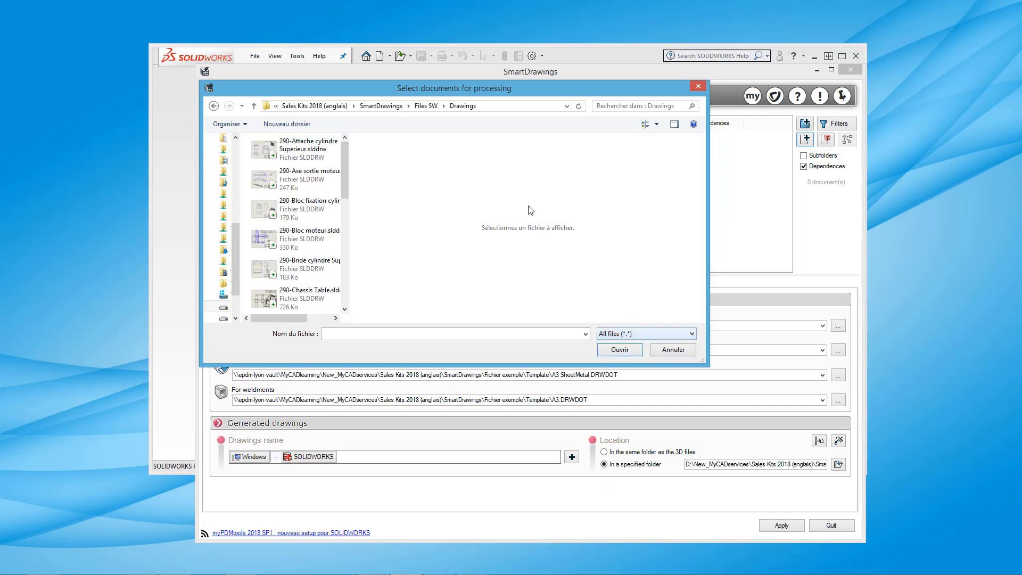
pyautogui.click(428, 106)
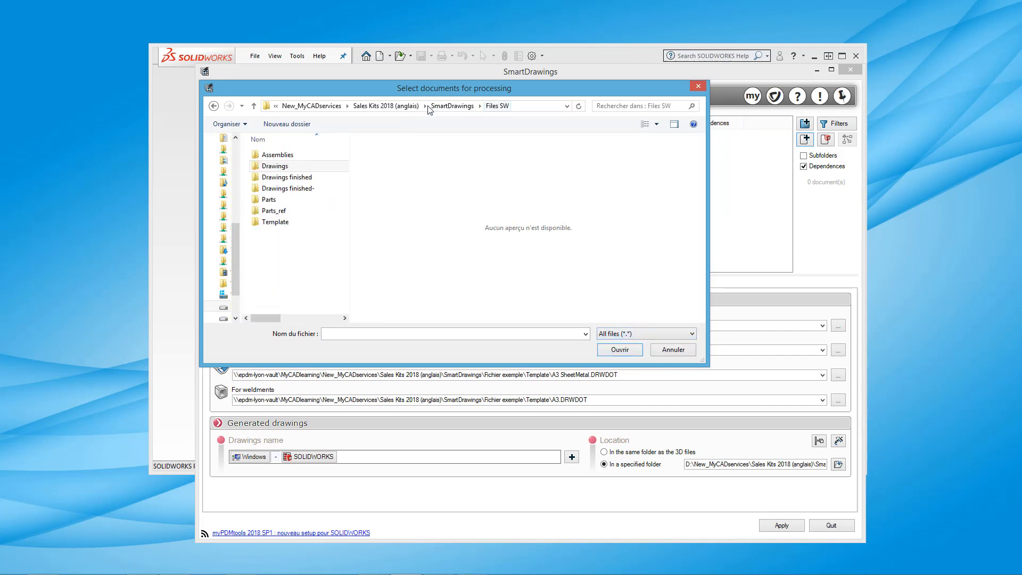
pyautogui.click(270, 199)
pyautogui.click(621, 350)
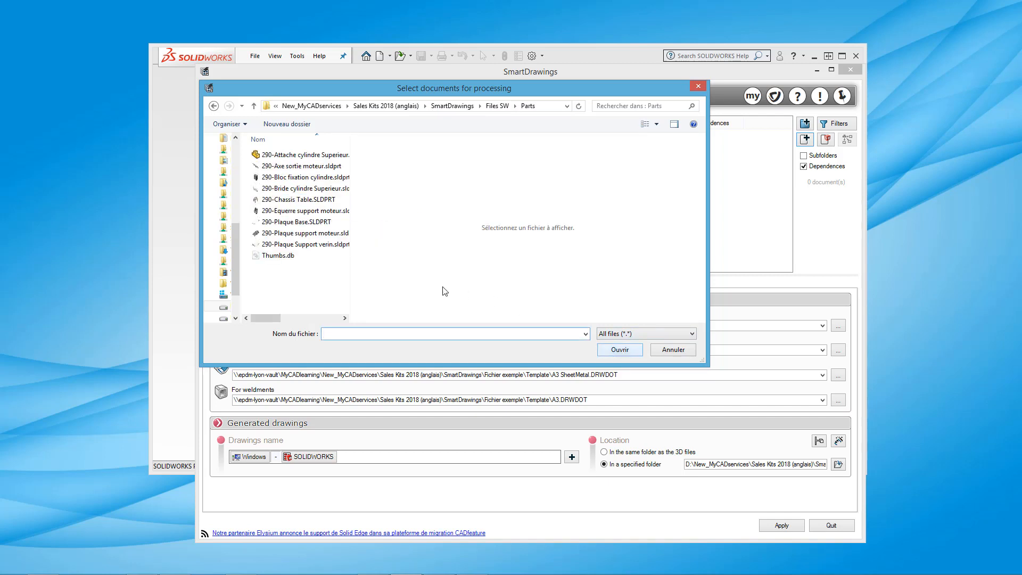
pyautogui.moveTo(329, 260); pyautogui.dragTo(298, 159)
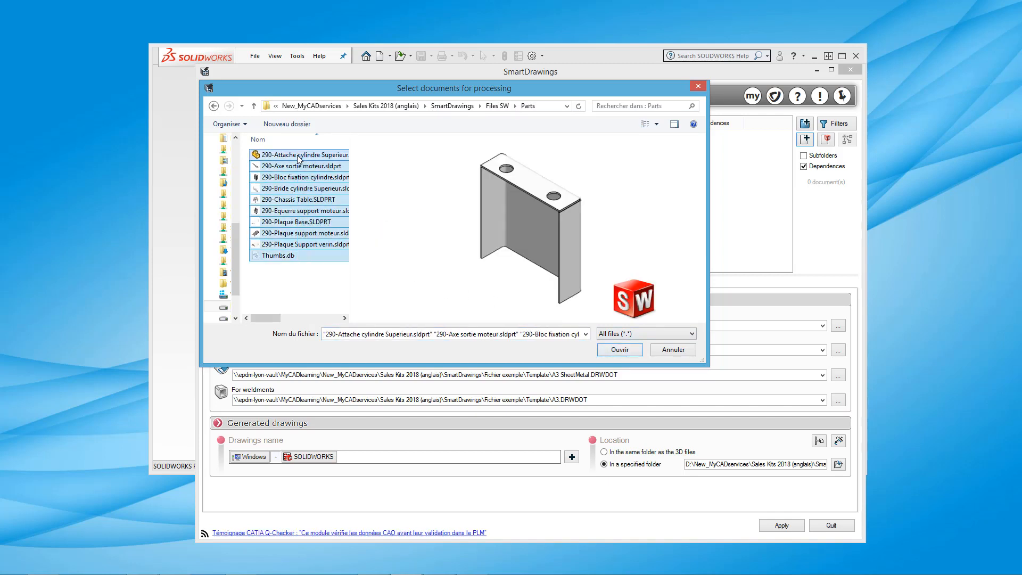
pyautogui.click(630, 351)
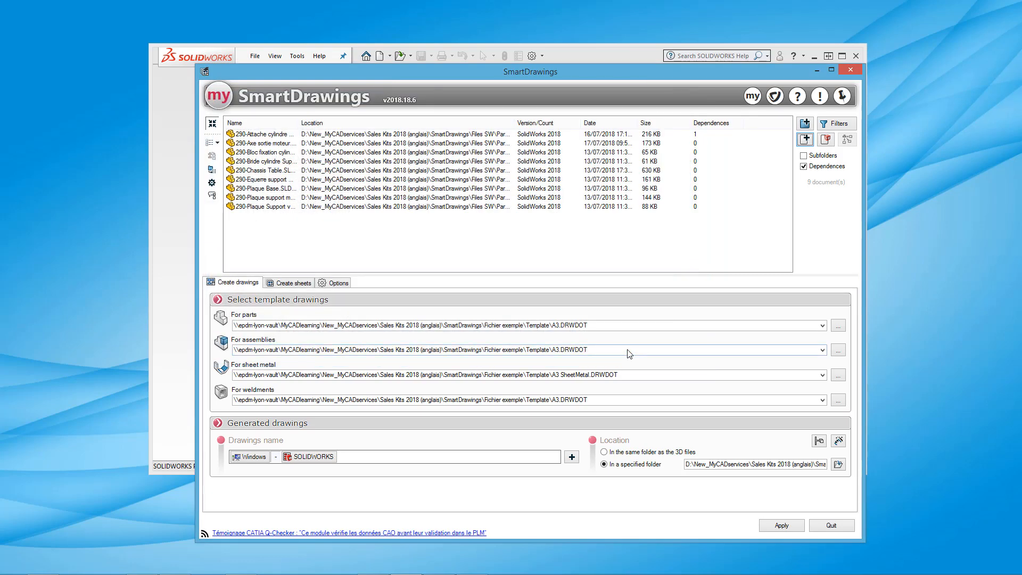
# Remove all part documents from the processing list
pyautogui.click(471, 170)
pyautogui.hotkey('ctrl', 'a')
pyautogui.rightClick(470, 174)
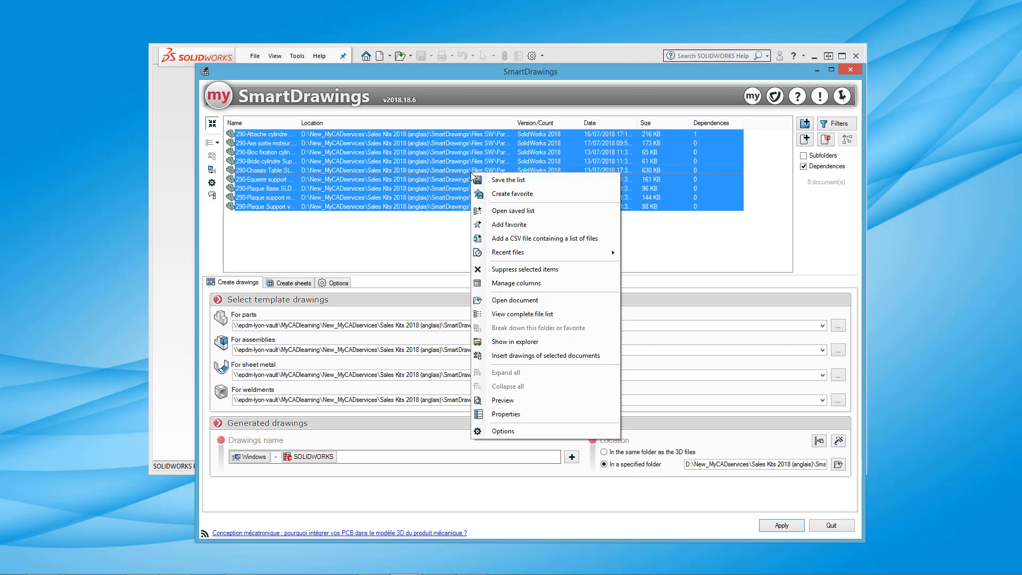
pyautogui.click(524, 272)
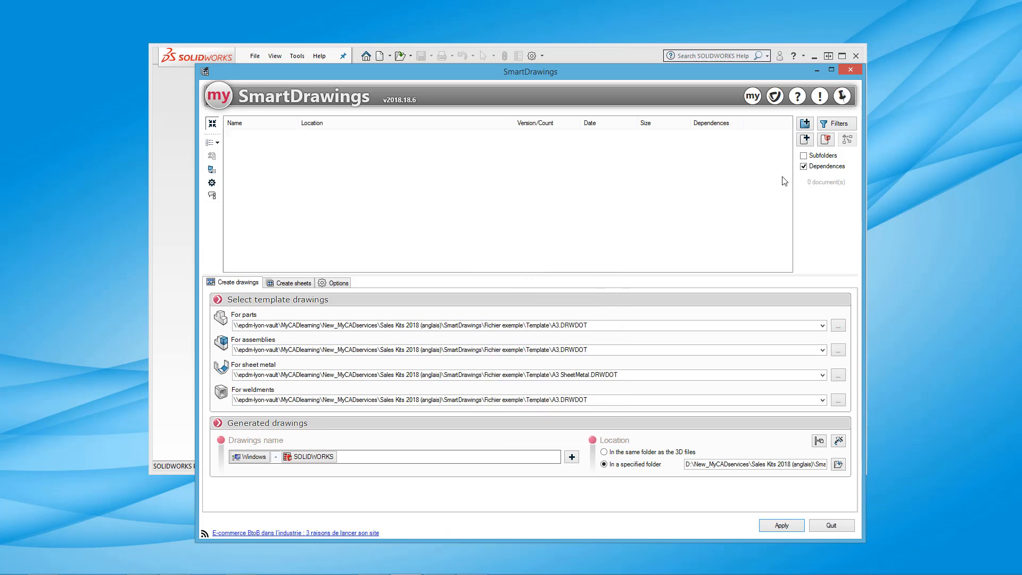
# Add the whole Files SW\Parts folder to the processing list and narrow the Location column slightly
pyautogui.click(805, 124)
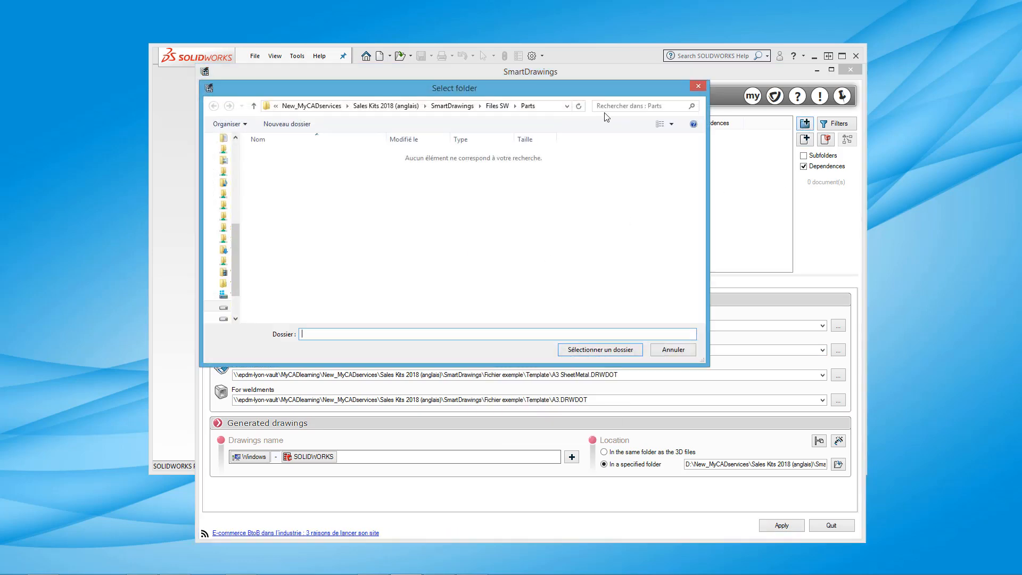
pyautogui.click(503, 105)
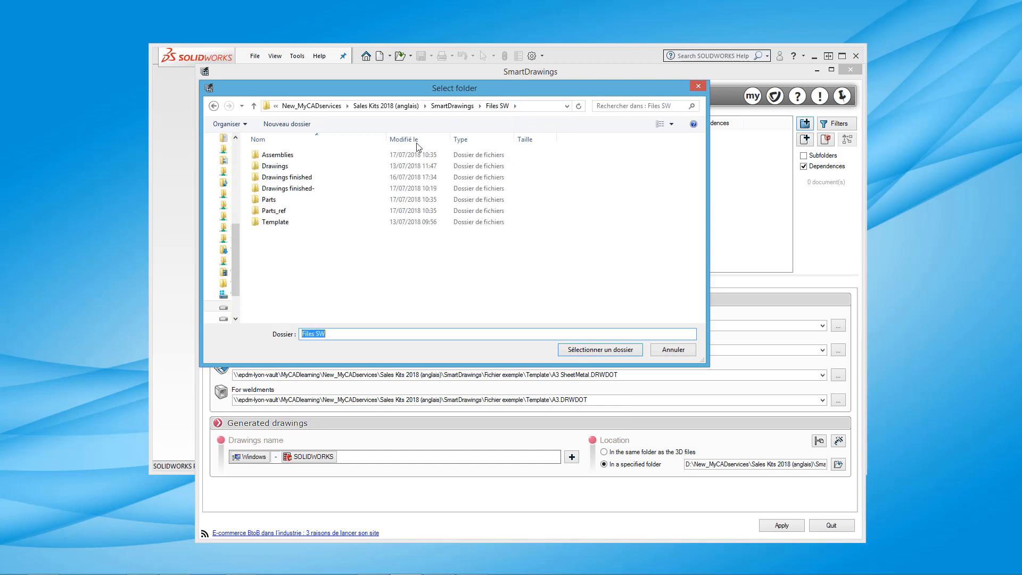
pyautogui.click(269, 202)
pyautogui.click(599, 351)
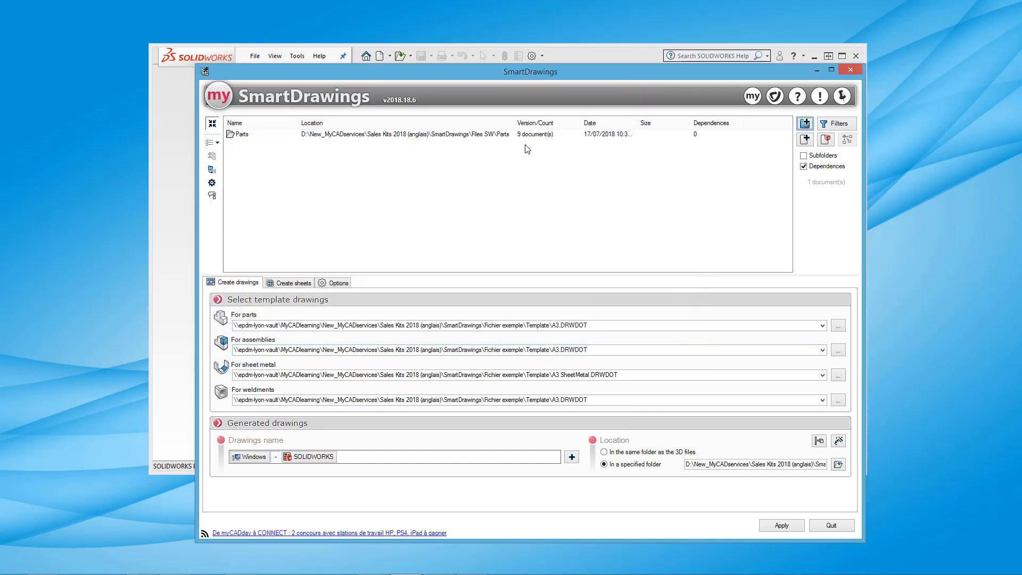
pyautogui.moveTo(514, 123); pyautogui.dragTo(492, 123)
pyautogui.click(514, 135)
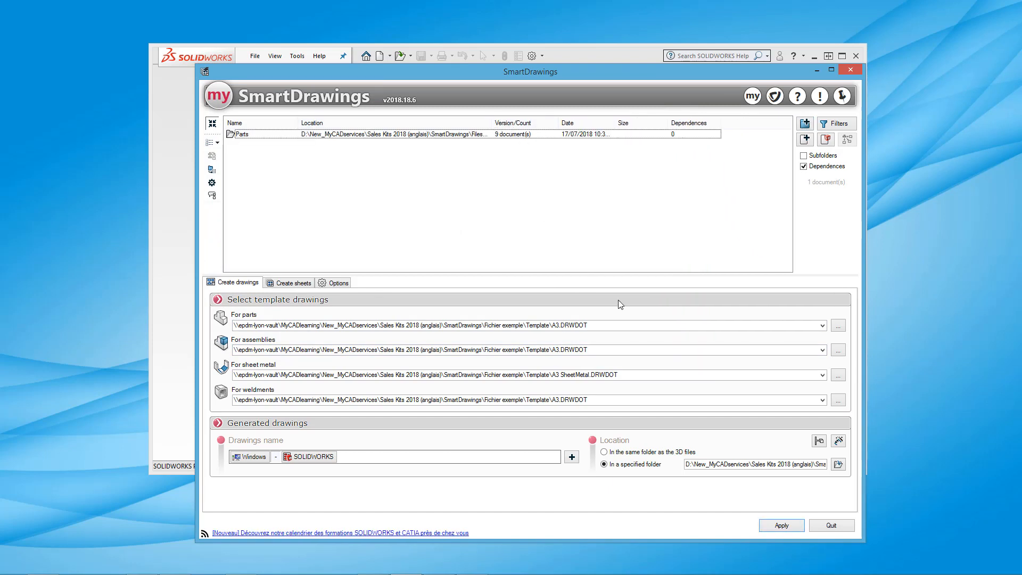
# Review the templates for parts, assemblies, sheet metal and weldments, and the field types available for the drawing names
pyautogui.click(616, 326)
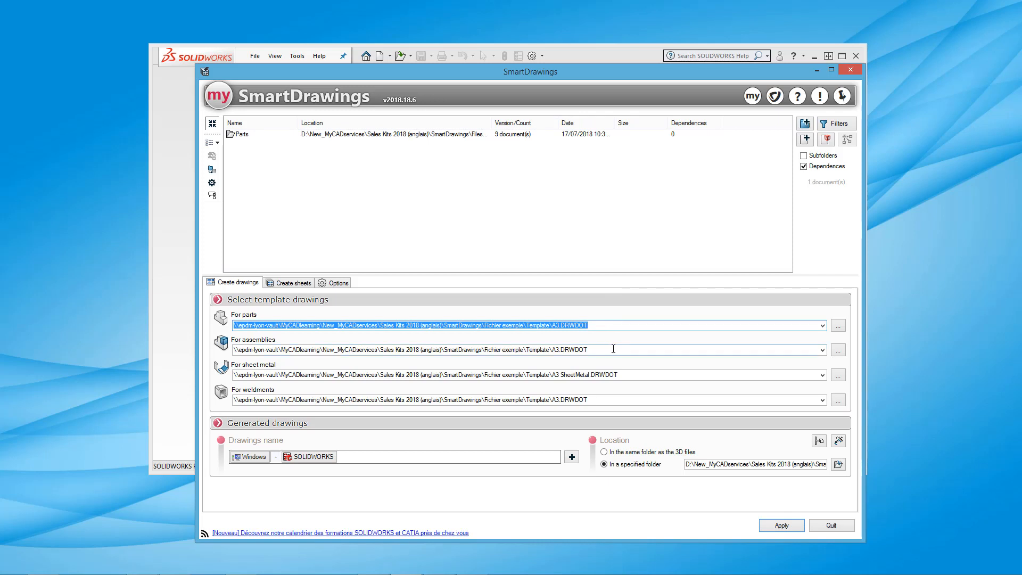
pyautogui.click(613, 349)
pyautogui.click(635, 377)
pyautogui.click(632, 401)
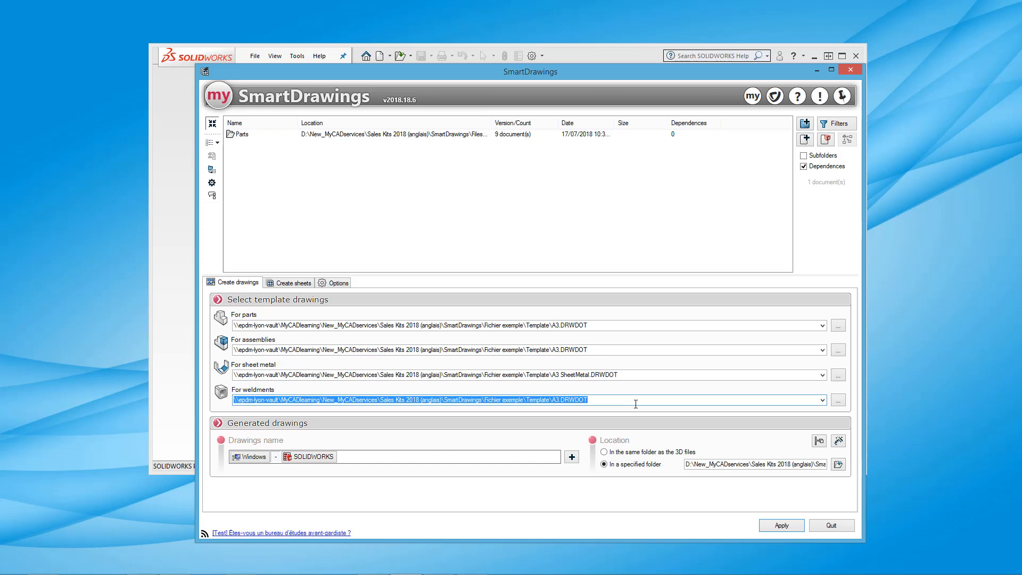
pyautogui.click(572, 457)
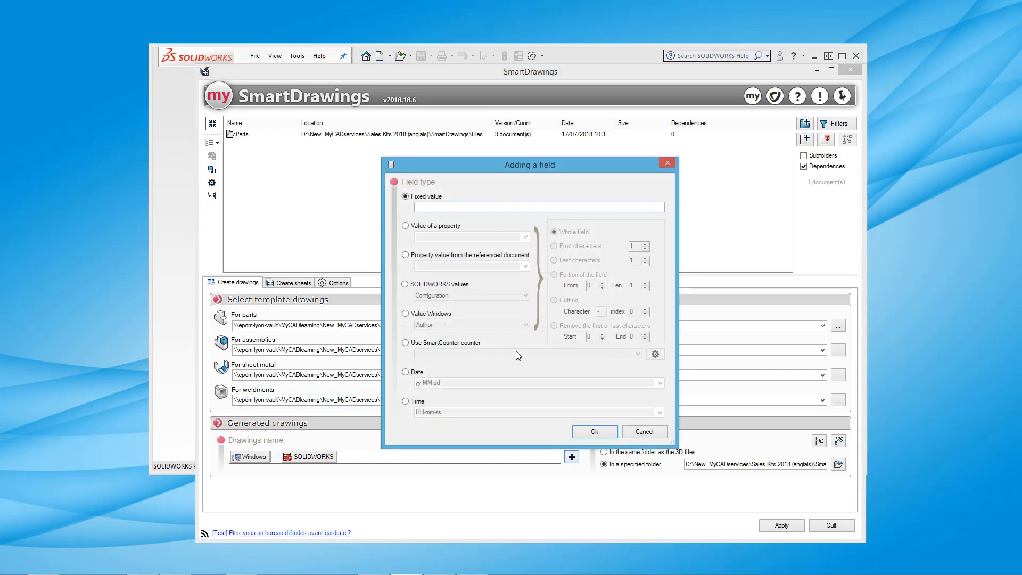
pyautogui.click(601, 434)
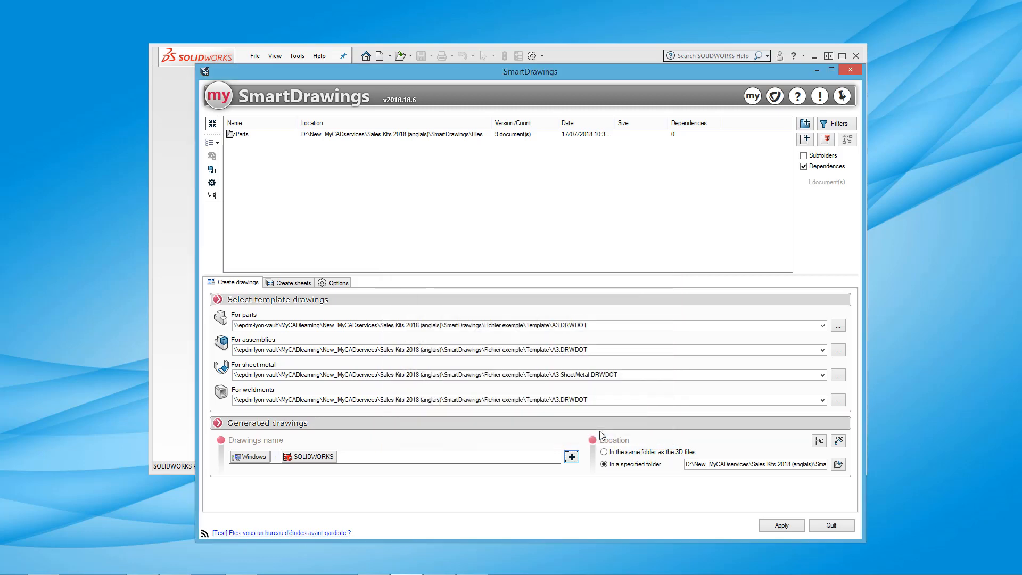
# Set the location of the new drawings to the Files SW\Drawings finished folder
pyautogui.click(839, 464)
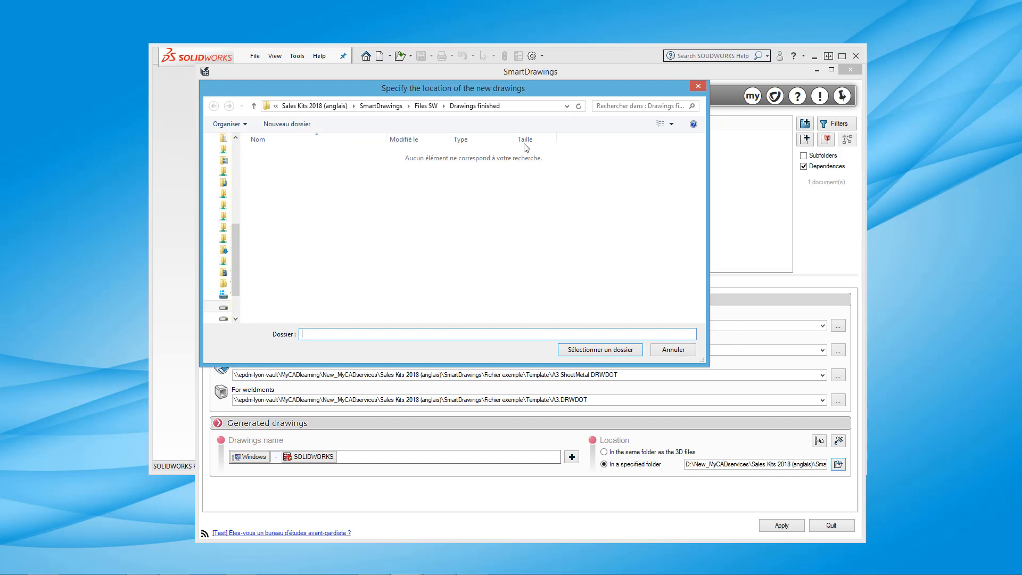
pyautogui.click(600, 350)
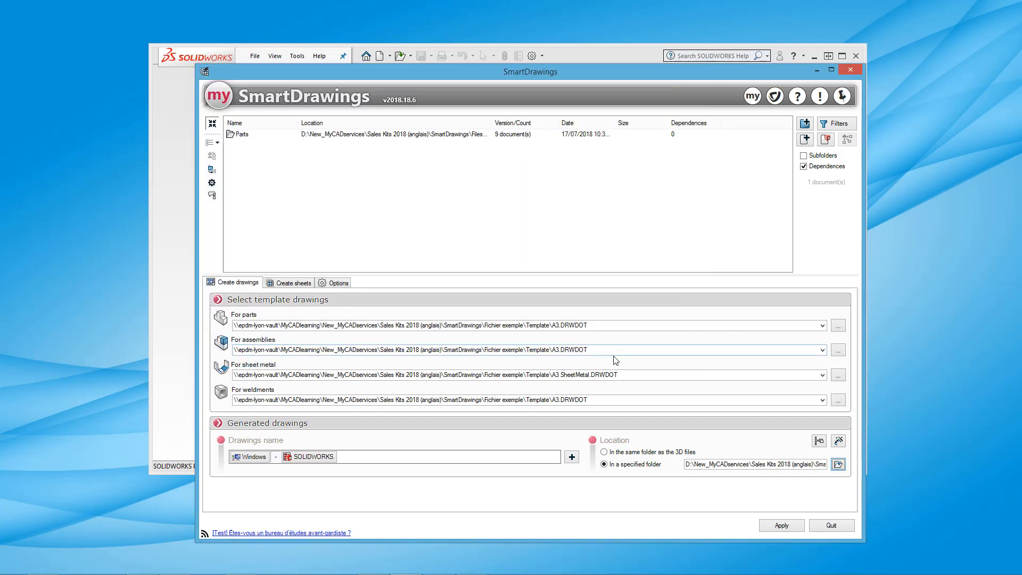
# In the model item insertion settings, keep part annotations off and set assembly objects to be inserted with dimensions
pyautogui.click(838, 440)
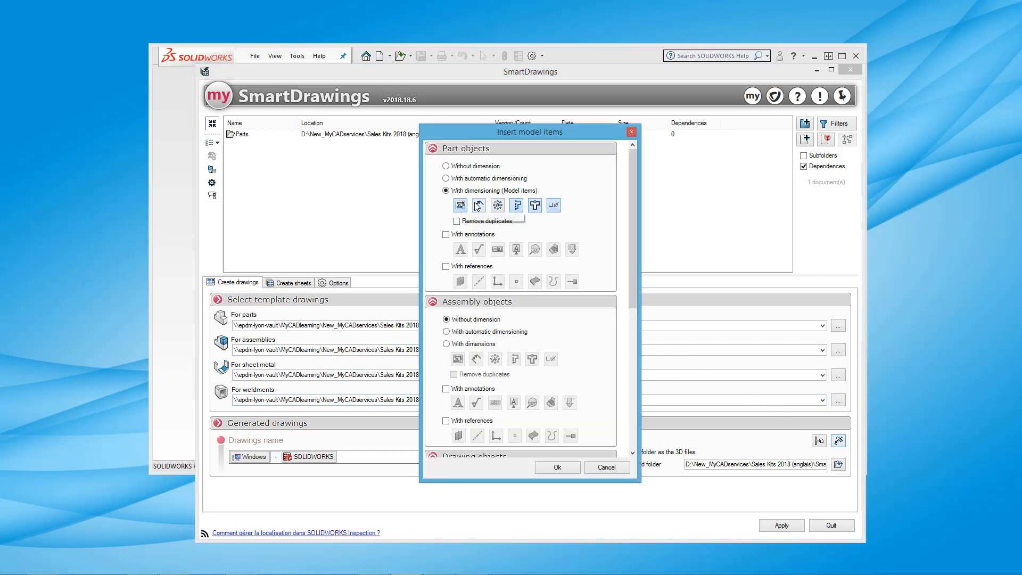
pyautogui.click(534, 208)
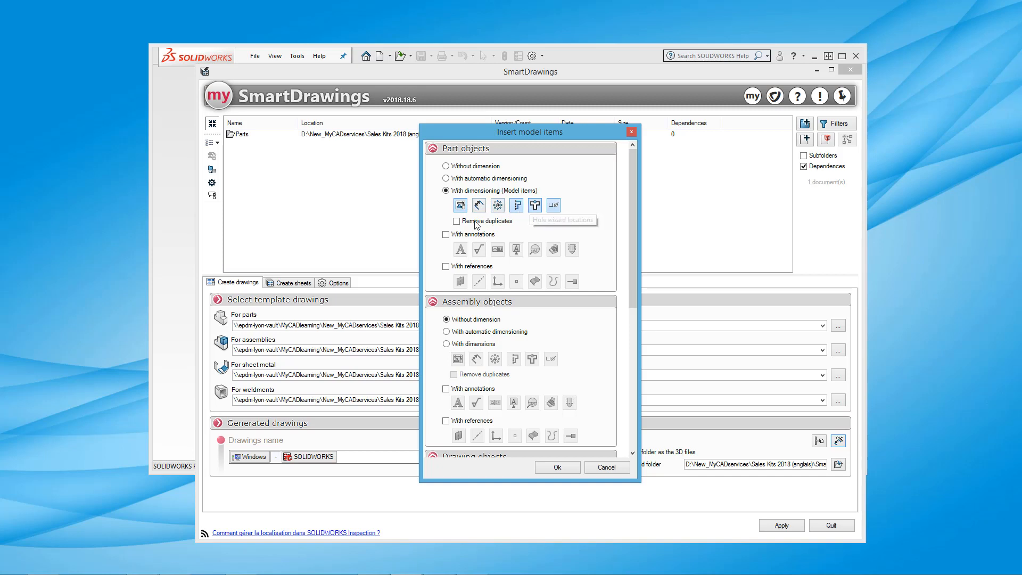
pyautogui.click(446, 235)
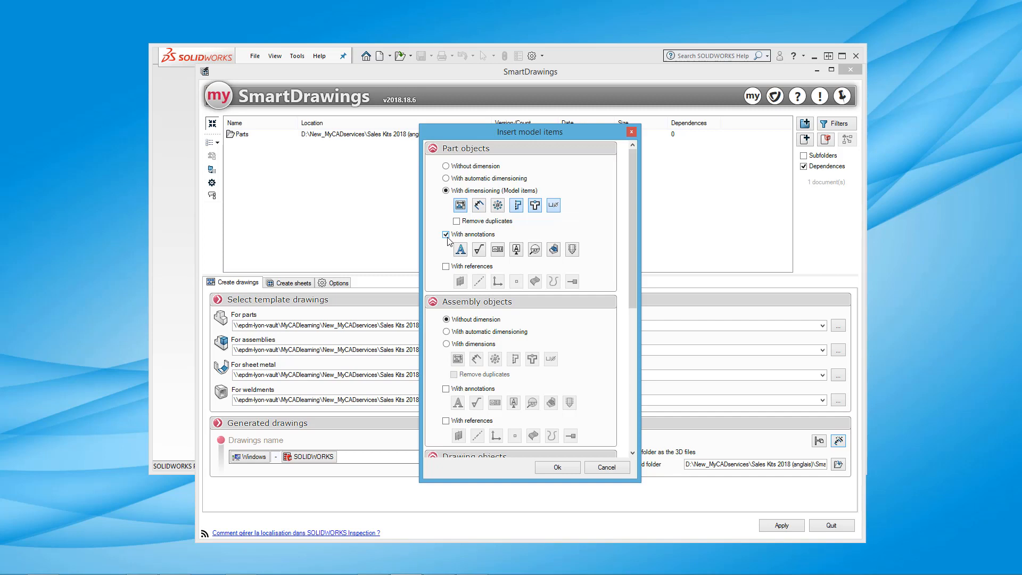
pyautogui.click(446, 234)
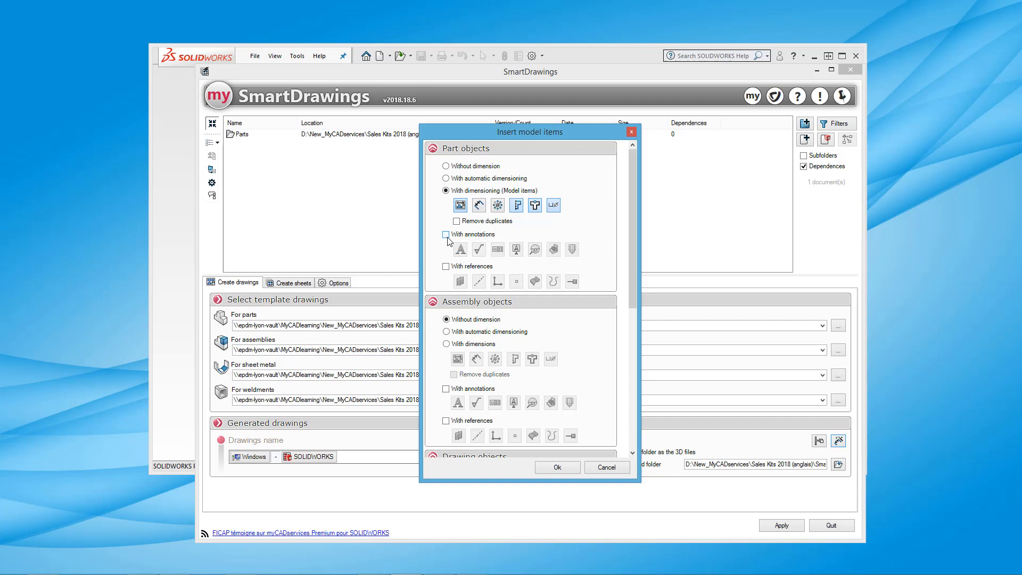
pyautogui.scroll(-3, 461, 318)
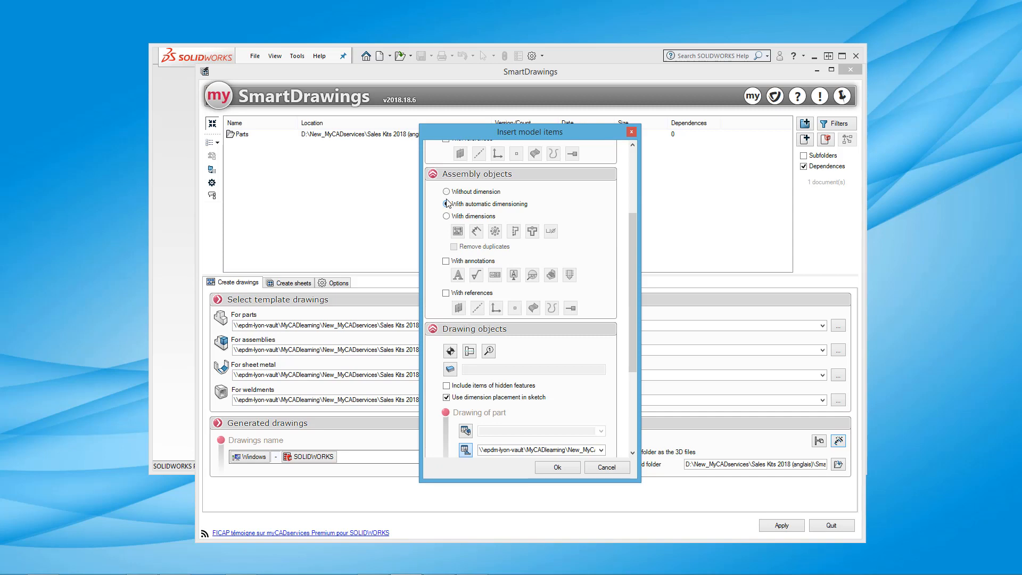
pyautogui.click(446, 216)
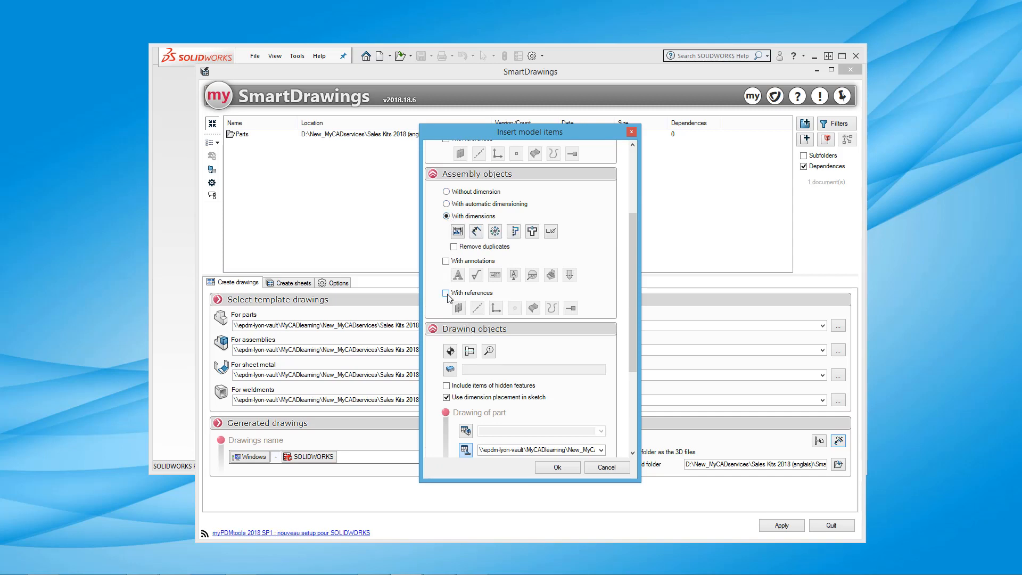
# Check the table templates for part and assembly drawings, keep the table anchor point in use, and accept the model item settings
pyautogui.moveTo(637, 367); pyautogui.dragTo(637, 444)
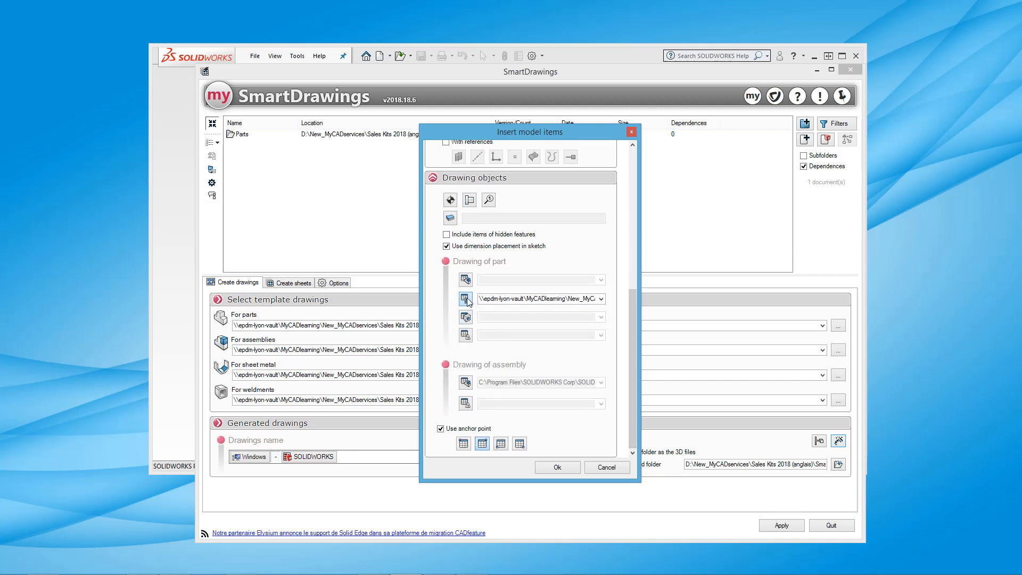
pyautogui.click(601, 298)
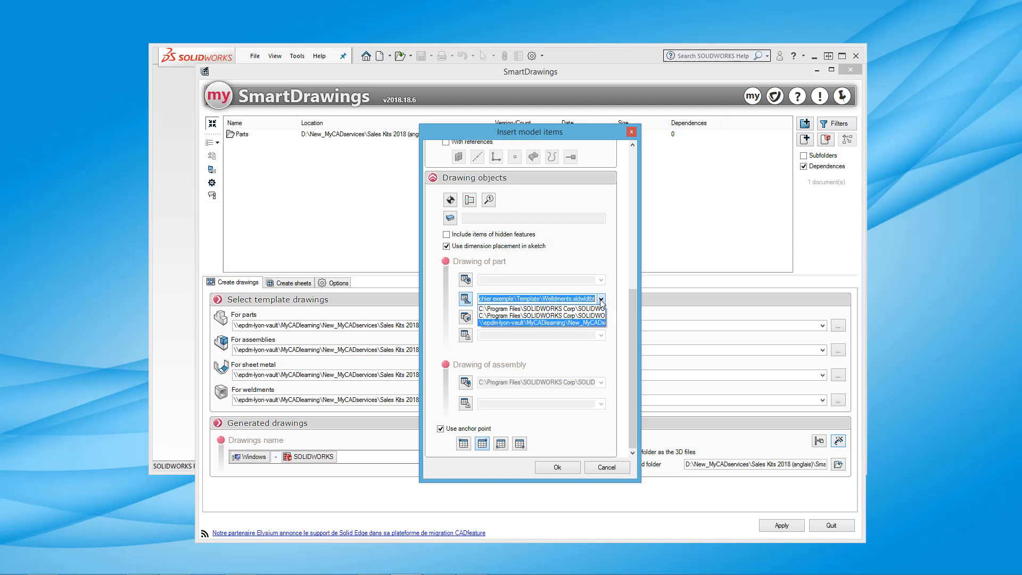
pyautogui.click(601, 299)
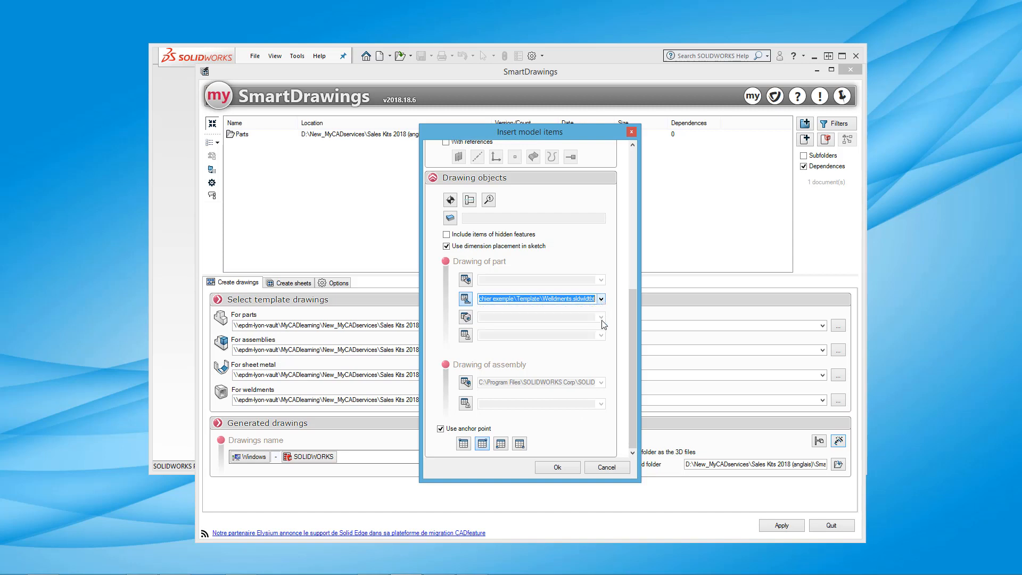
pyautogui.click(467, 383)
pyautogui.click(467, 382)
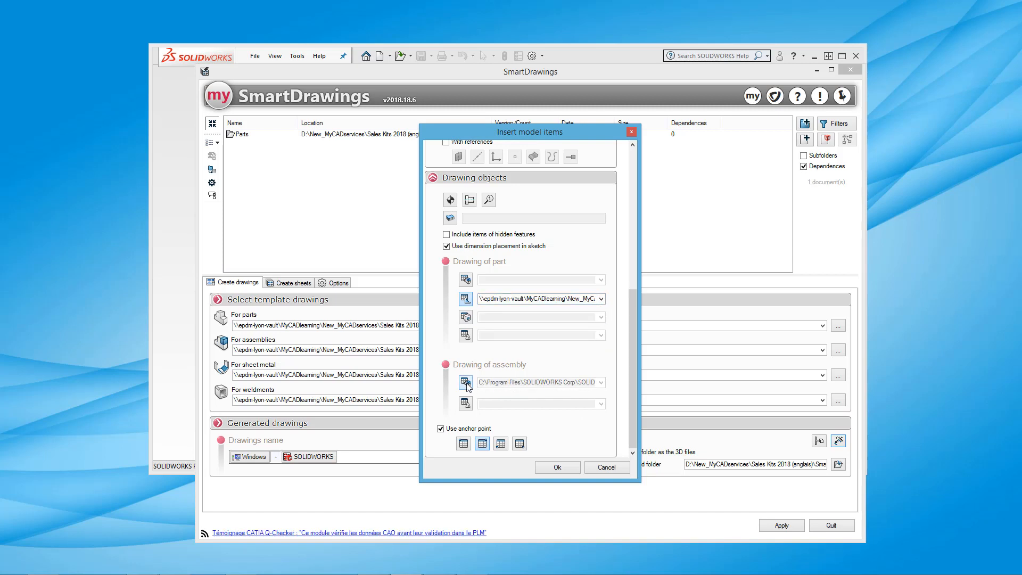
pyautogui.click(483, 445)
pyautogui.click(557, 468)
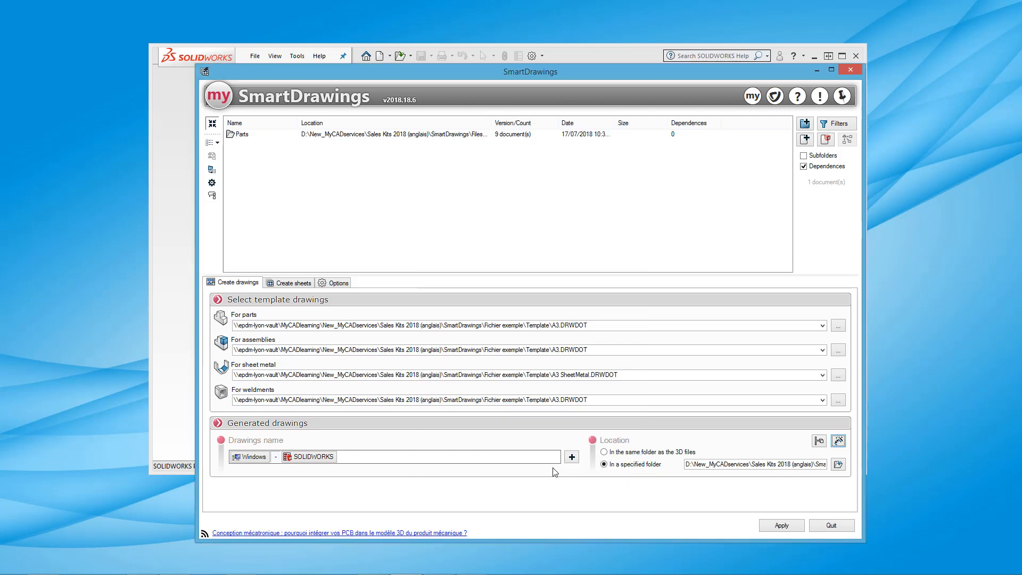
# Review the options for replacing existing drawings, view scale calculation, weldment body sheets and sheet metal flat pattern scale
pyautogui.click(338, 284)
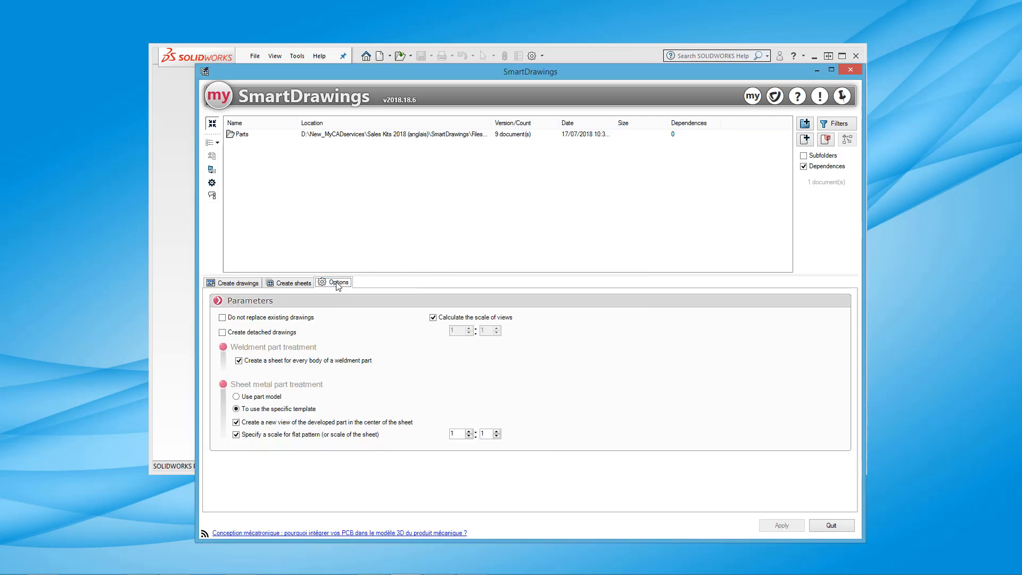
pyautogui.click(223, 318)
pyautogui.click(433, 317)
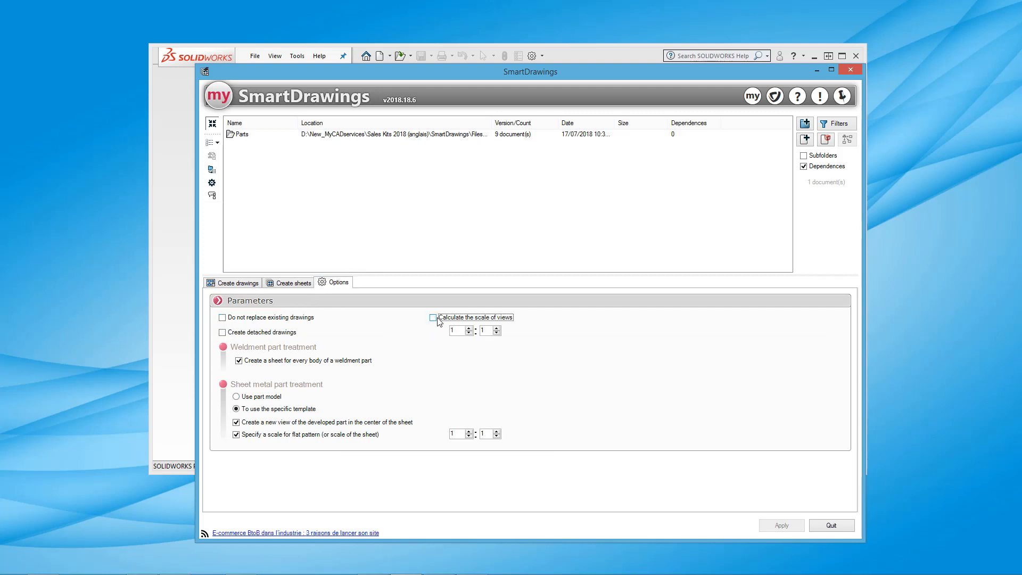
pyautogui.click(433, 318)
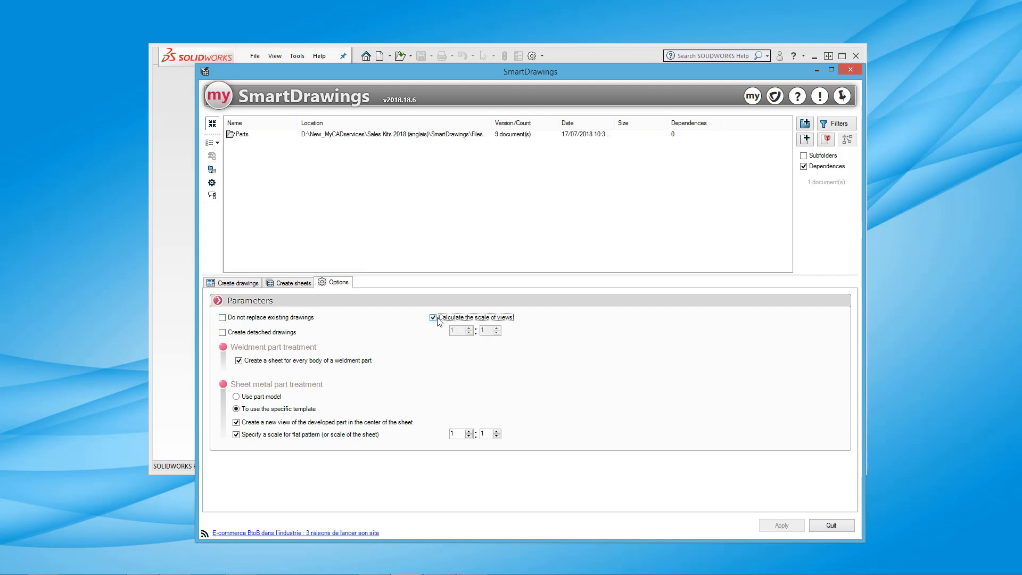
pyautogui.click(239, 361)
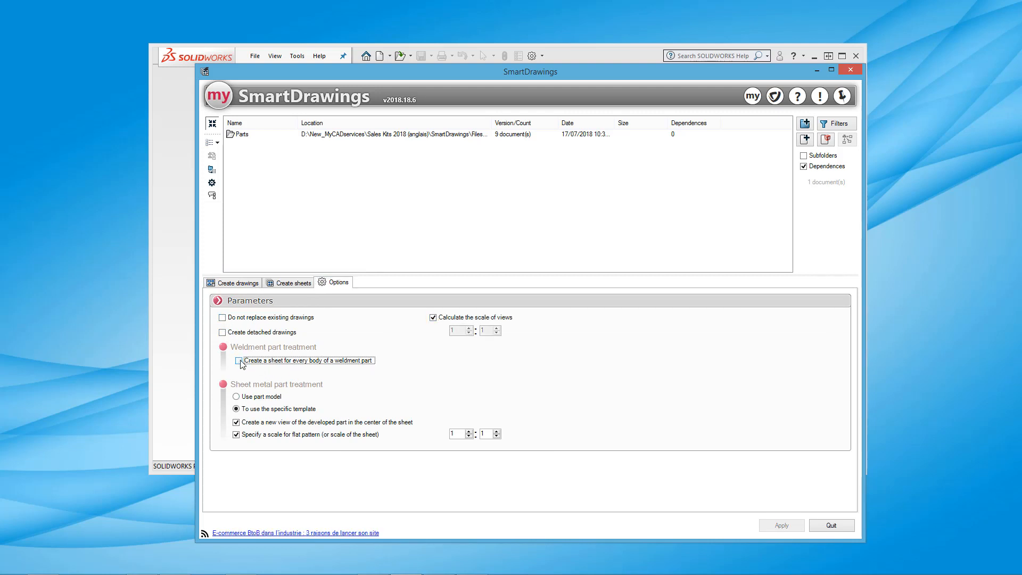
pyautogui.click(237, 436)
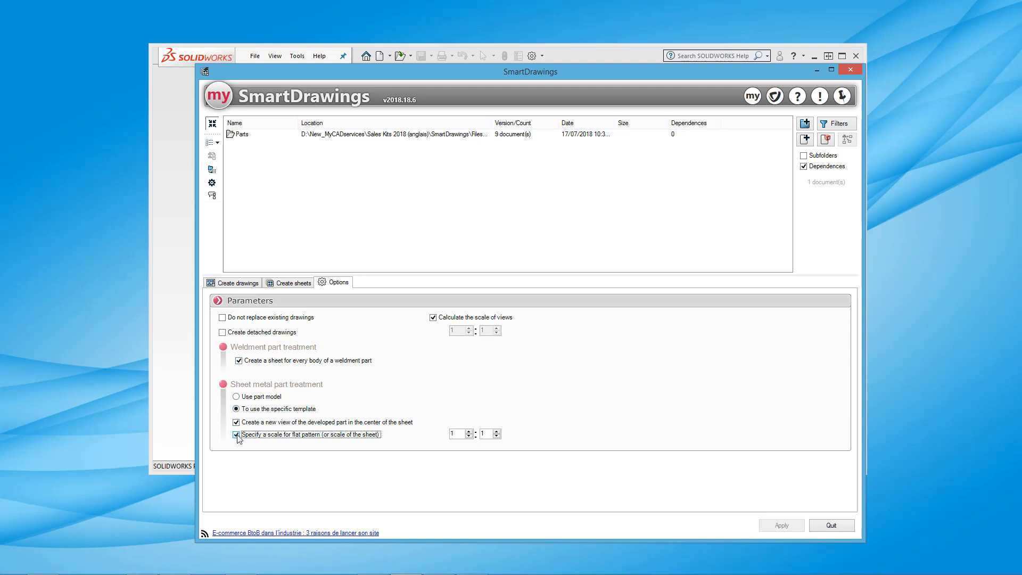
# Return to the drawing creation settings and generate the drawings for the Parts folder
pyautogui.click(244, 285)
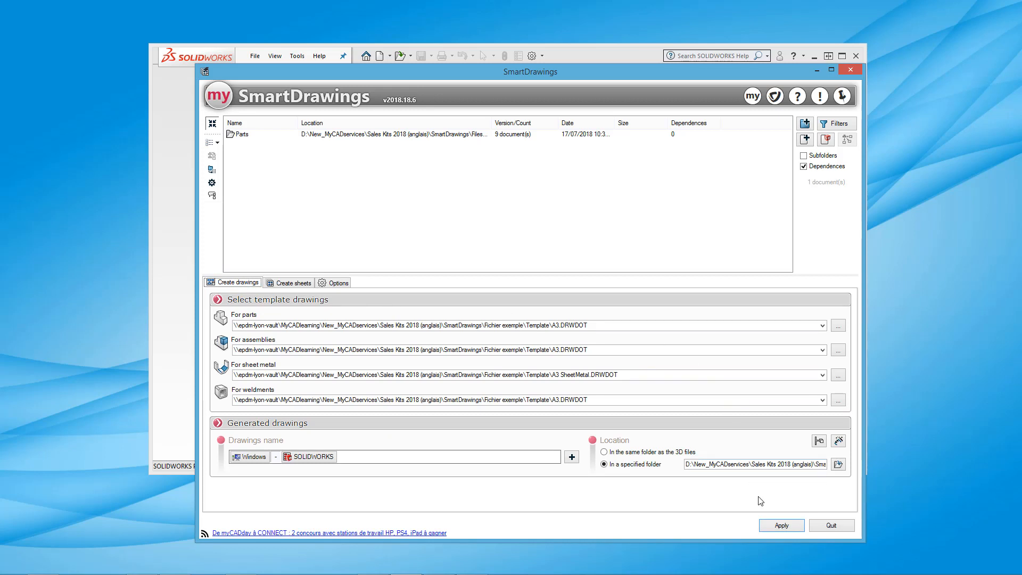
pyautogui.click(780, 526)
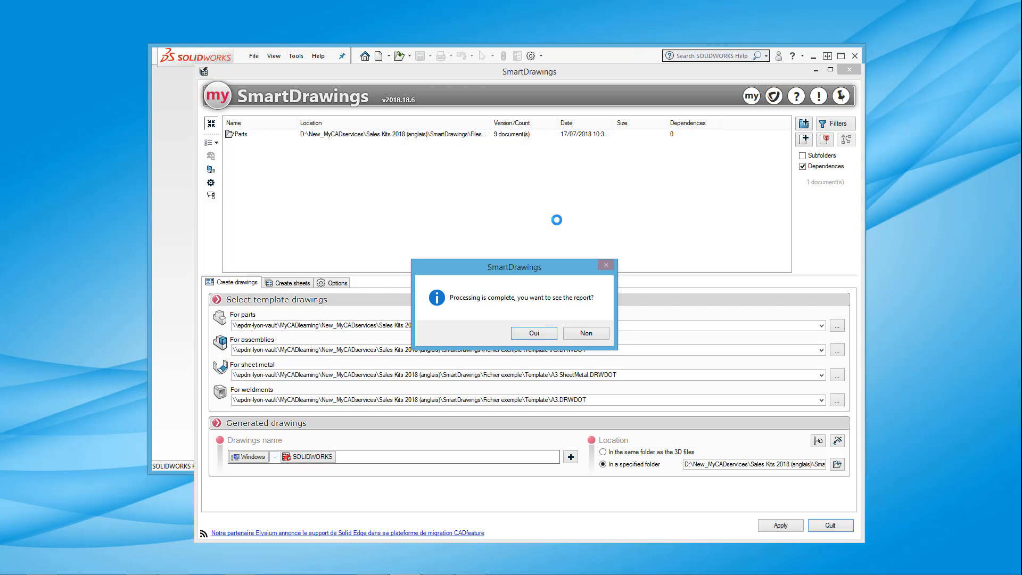
# Open the processing report, examine the details of the successfully processed files, and put the report window away
pyautogui.click(534, 334)
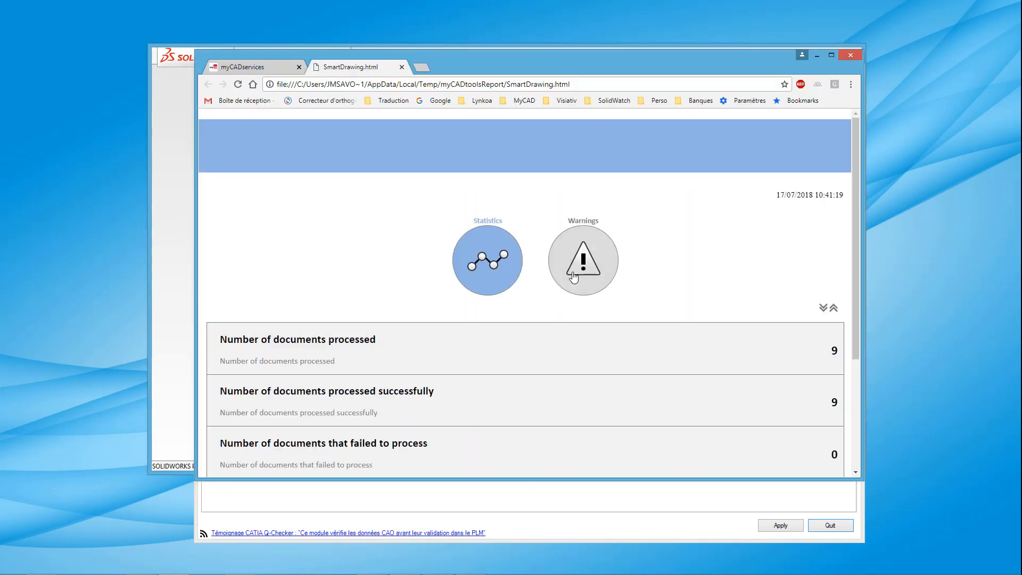
pyautogui.click(586, 269)
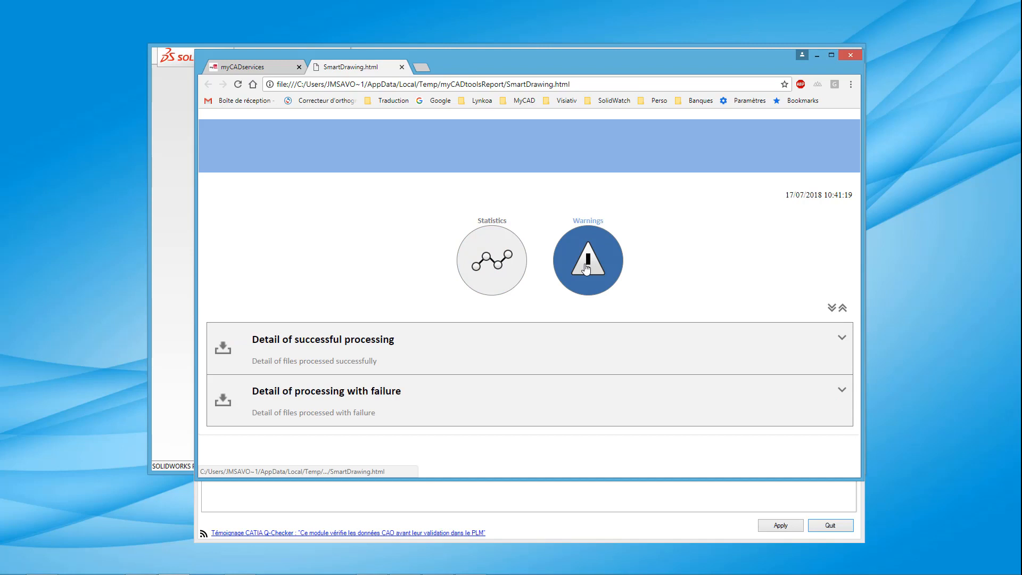
pyautogui.click(842, 343)
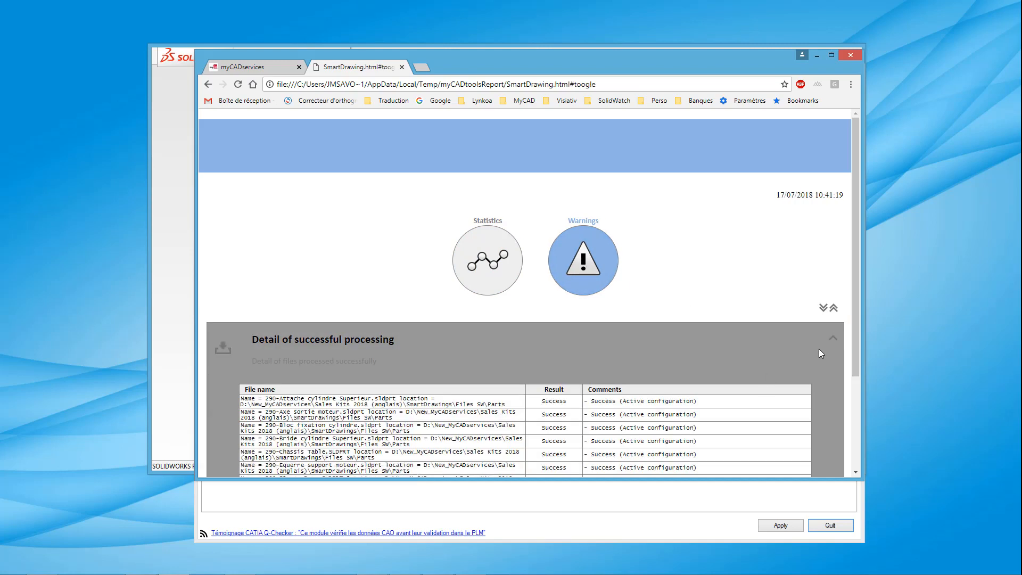
pyautogui.scroll(-3, 819, 354)
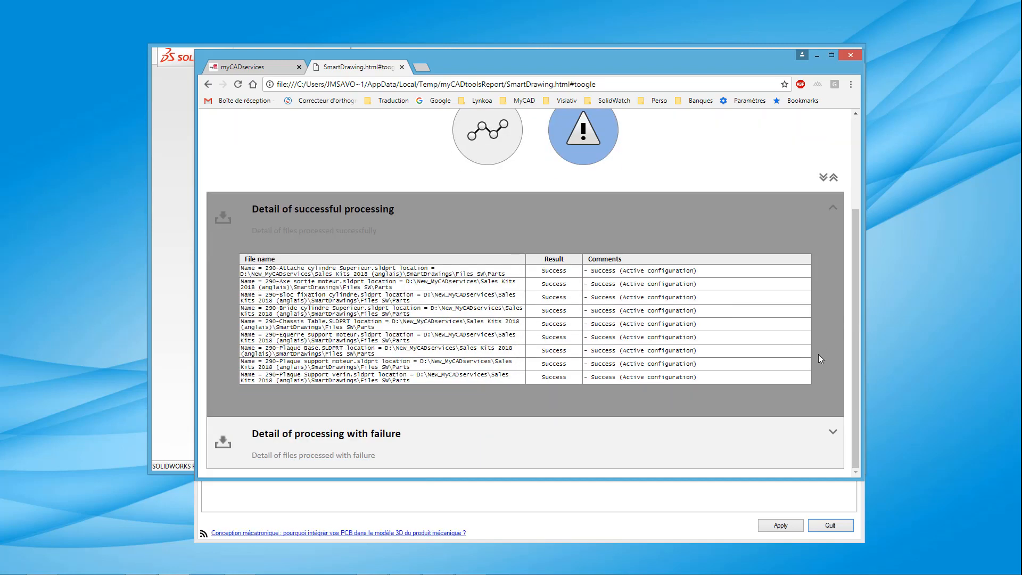
pyautogui.scroll(3, 819, 355)
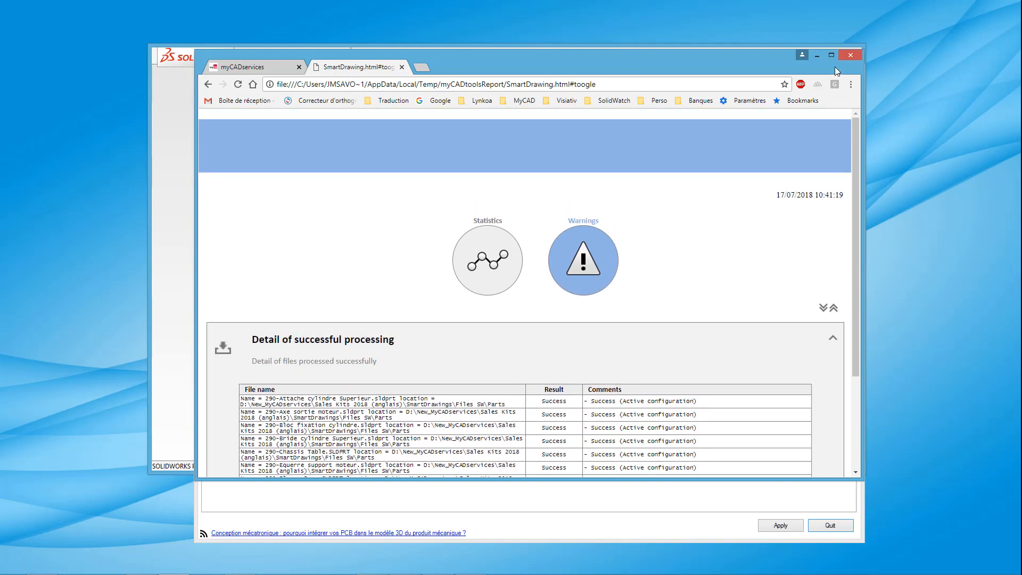
pyautogui.click(818, 57)
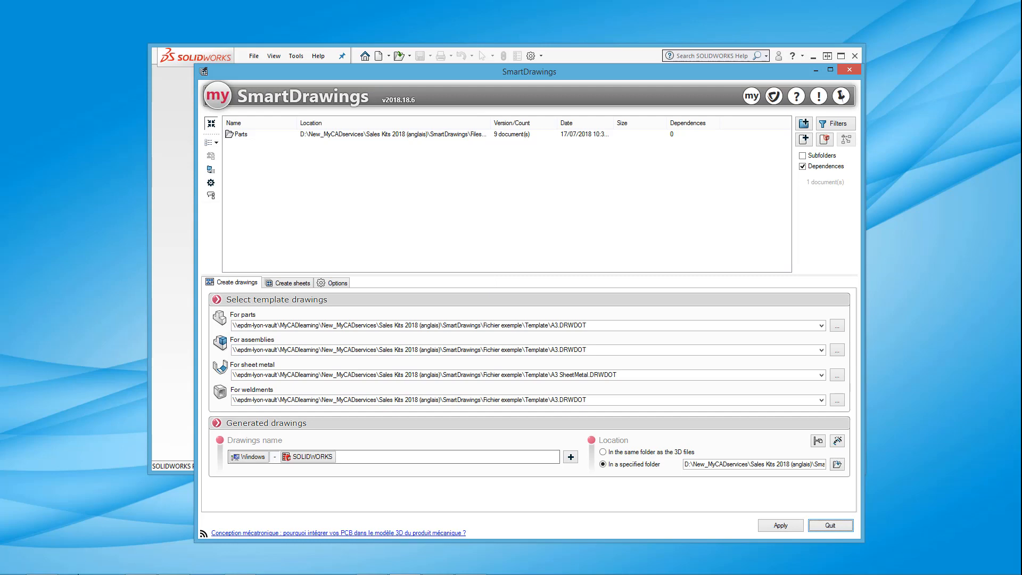
# Open the 290-Attache cylindre Superieur drawing from the Drawings finished- folder in SOLIDWORKS and view its Sheet1-FlatPattern sheet
pyautogui.moveTo(35, 568)
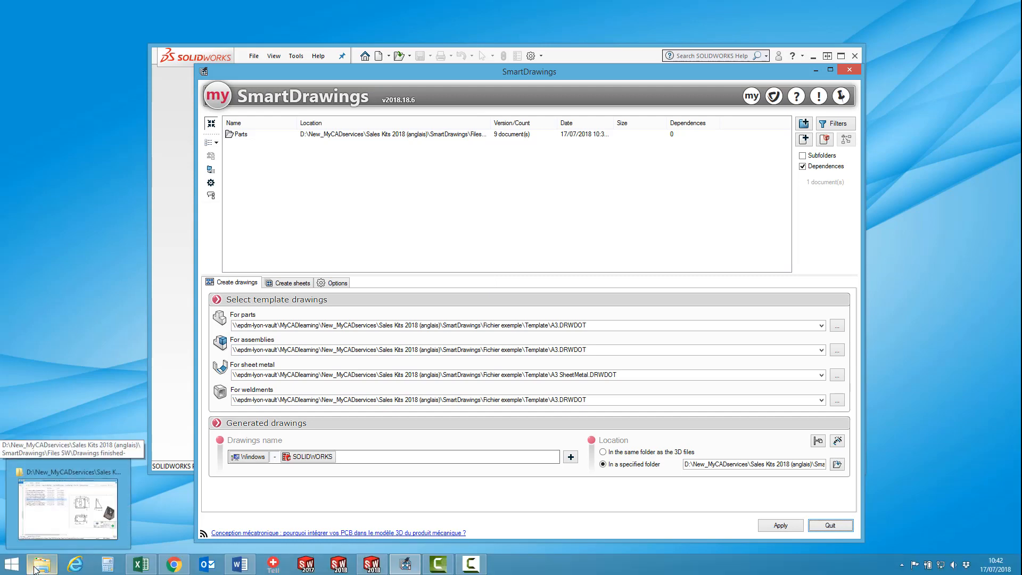
pyautogui.click(35, 569)
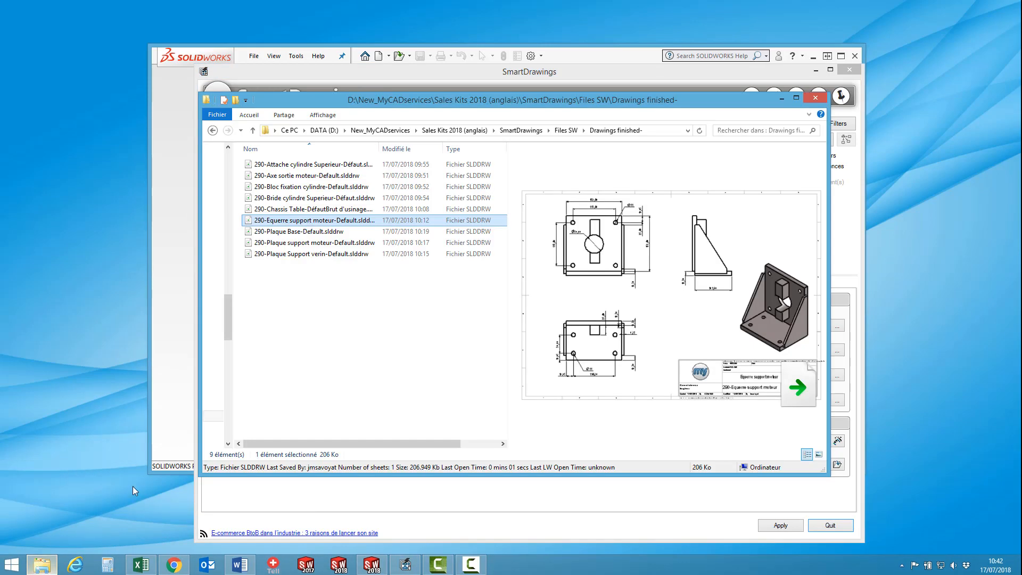
pyautogui.moveTo(305, 167)
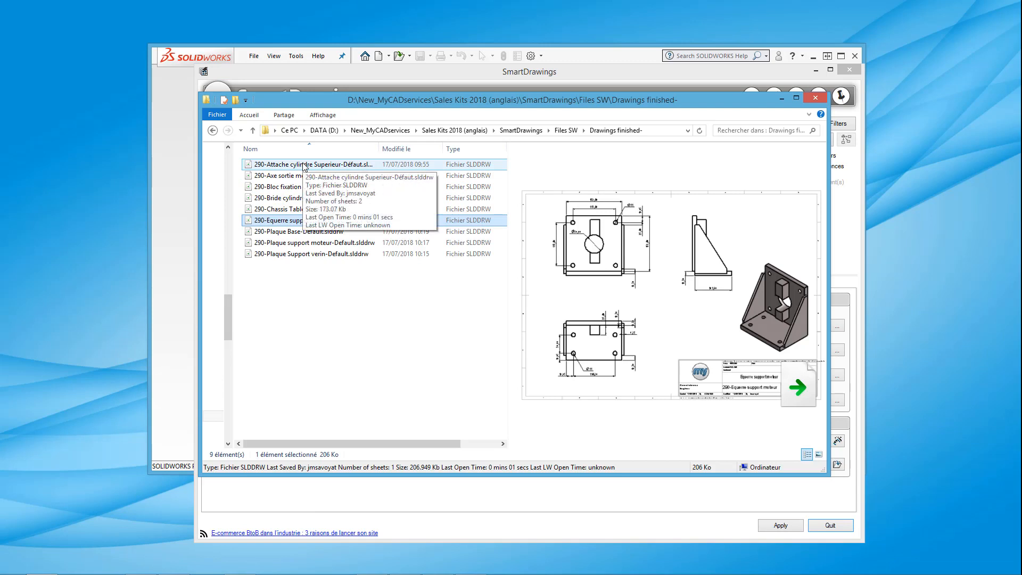
pyautogui.click(303, 166)
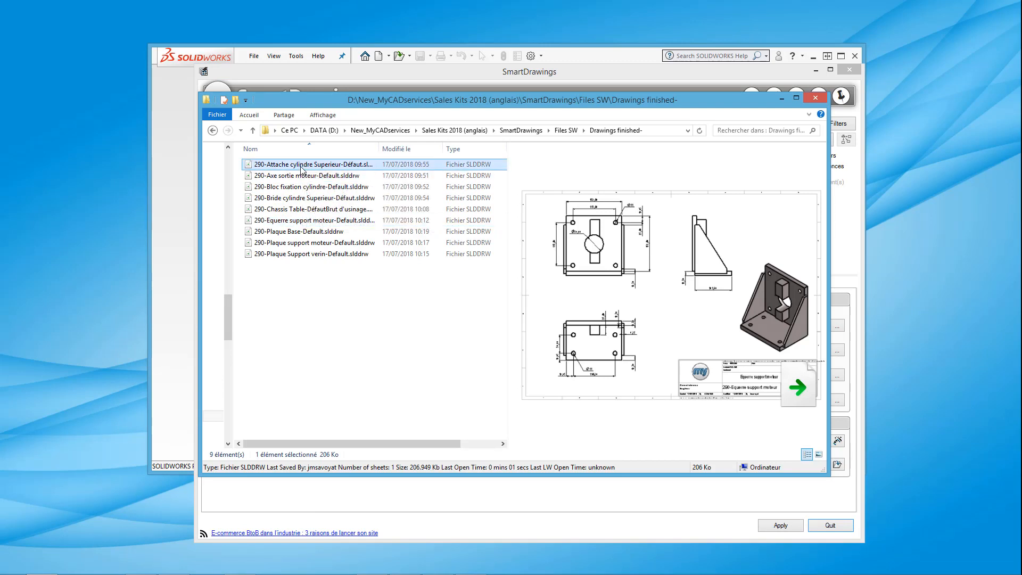
pyautogui.moveTo(302, 168)
pyautogui.mouseDown()
pyautogui.moveTo(452, 77)
pyautogui.moveTo(553, 56)
pyautogui.mouseUp()
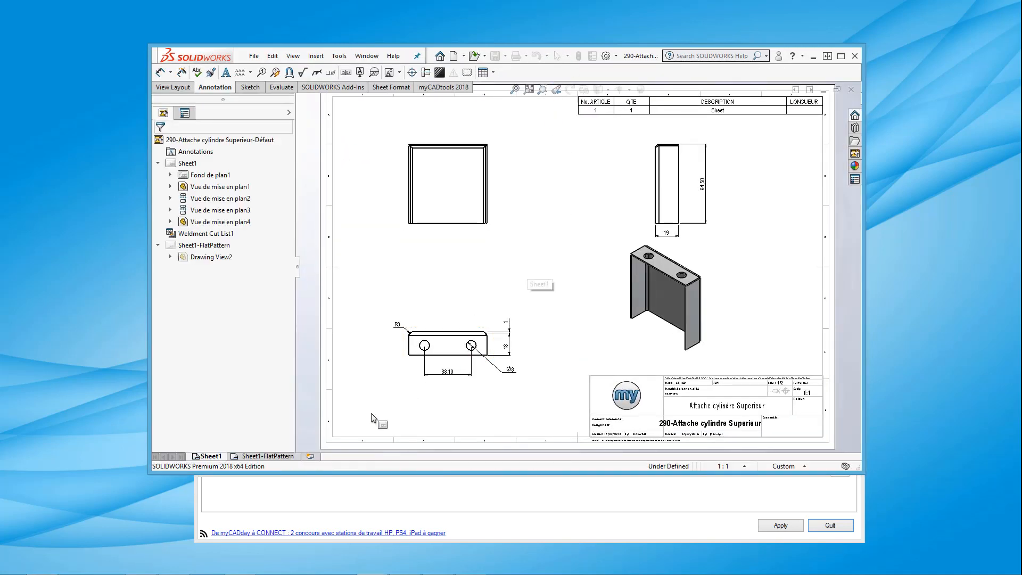
pyautogui.click(280, 457)
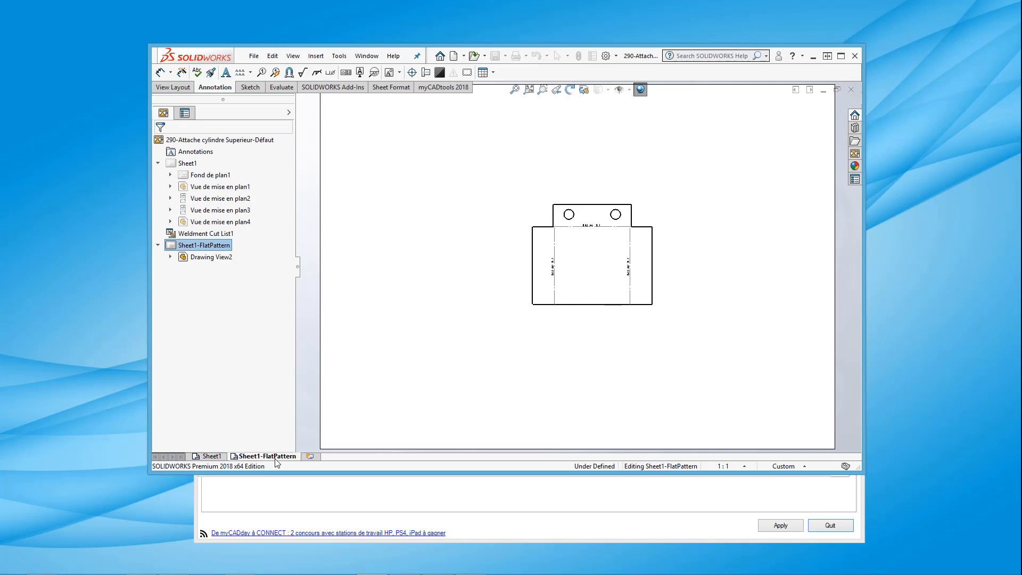
# Switch back to the Drawings finished- folder and open the 290-Chassis Table drawing in SOLIDWORKS
pyautogui.hotkey('alt', 'Tab')
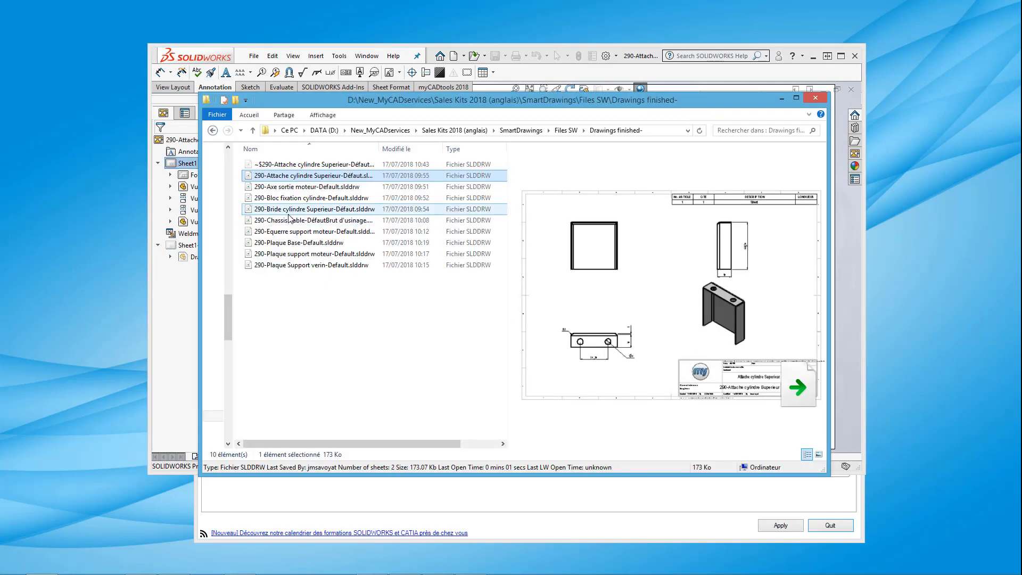
pyautogui.click(290, 220)
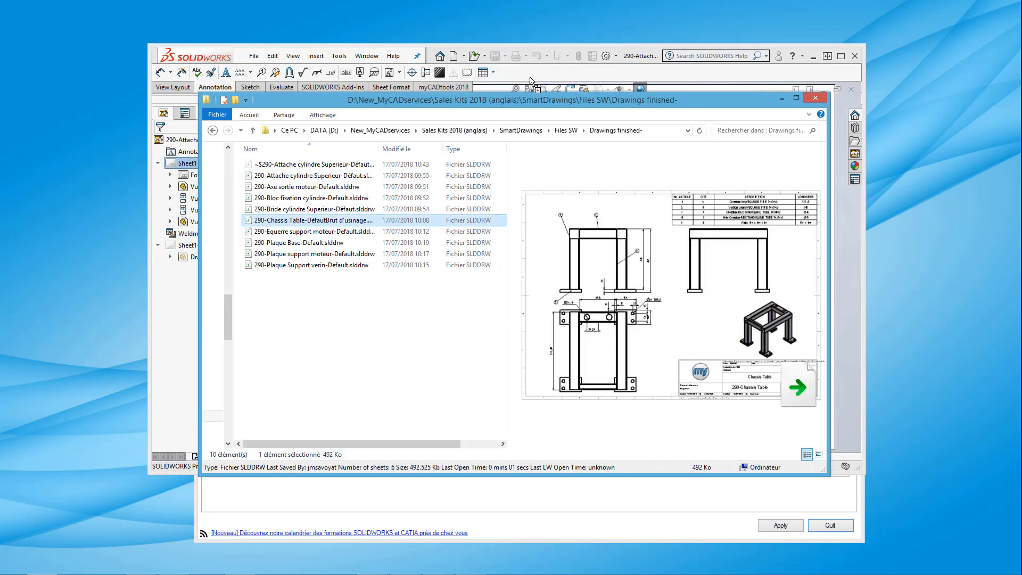
pyautogui.moveTo(530, 76); pyautogui.dragTo(530, 76)
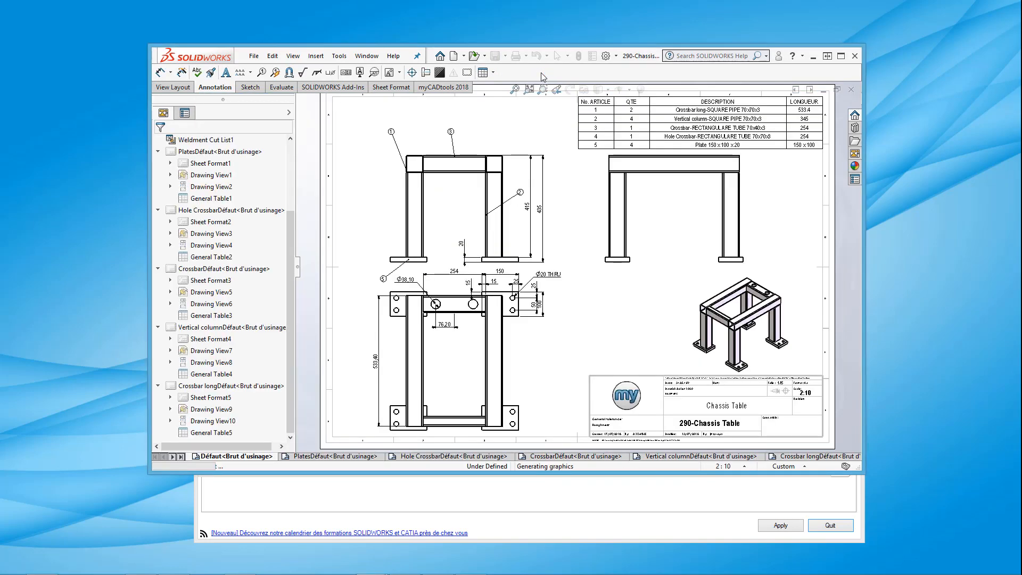
# Review the chassis table's sheets for the plates, hole crossbar, crossbar, vertical column and long crossbar, and return to the main sheet
pyautogui.click(341, 456)
pyautogui.click(482, 456)
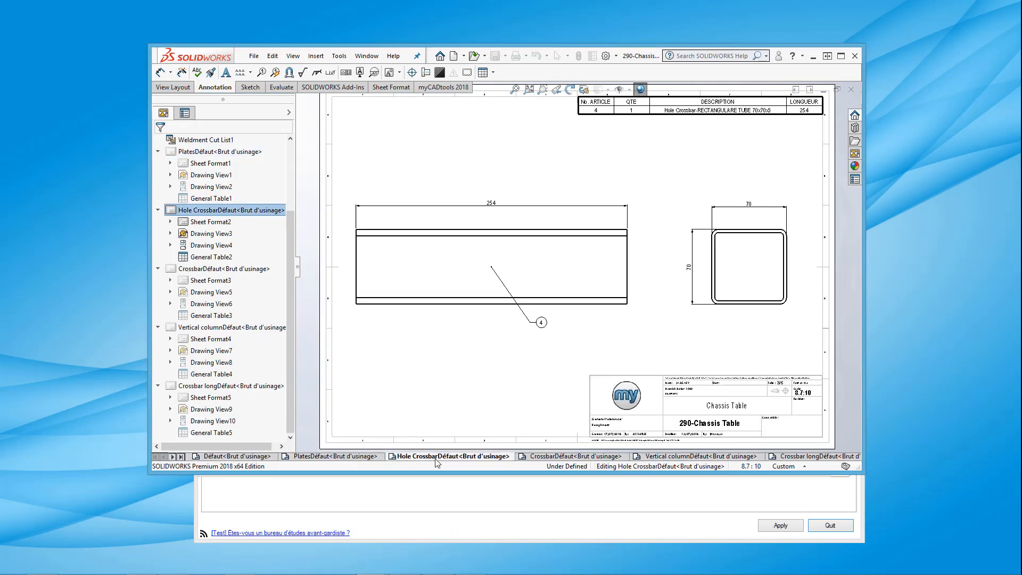
pyautogui.click(558, 456)
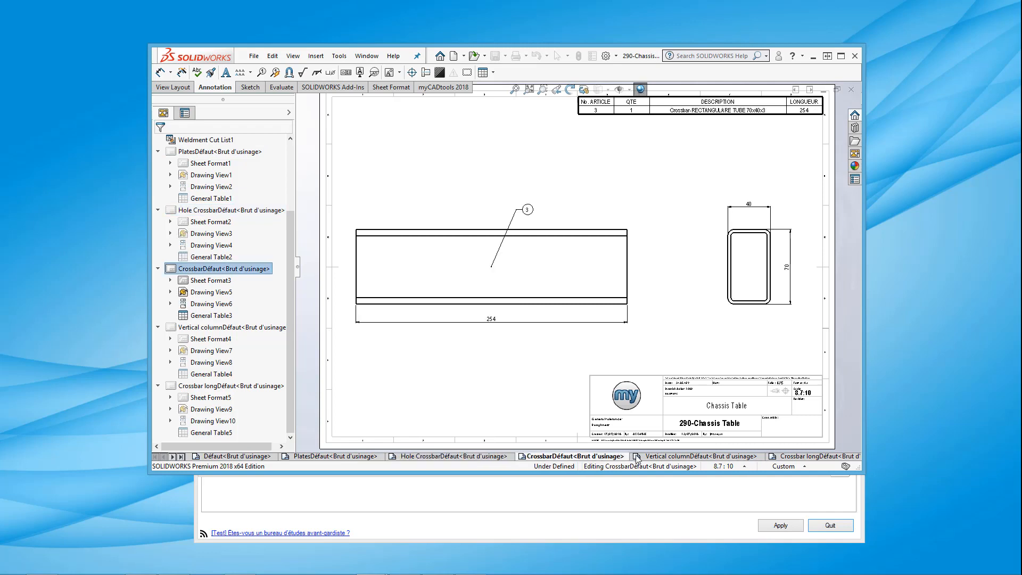
pyautogui.click(672, 457)
pyautogui.click(787, 456)
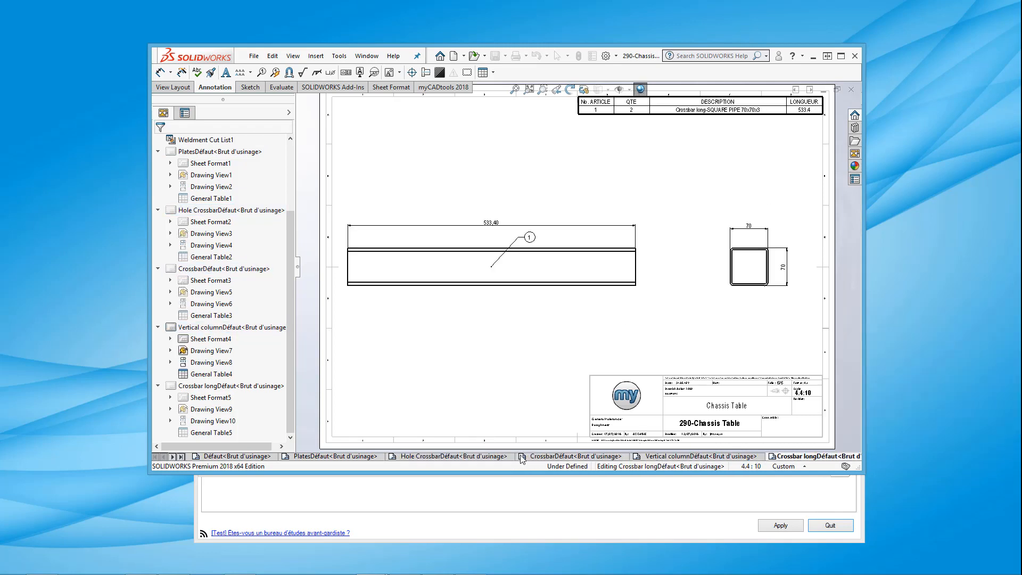
pyautogui.click(259, 457)
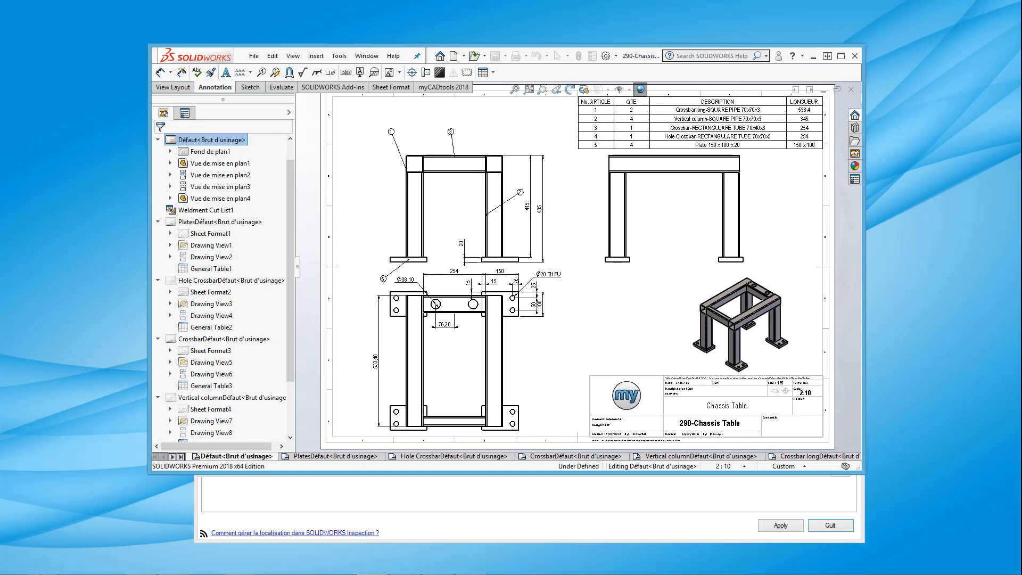
# Open the 290-Plaque Base-Default drawing from the folder and move the plan view's central hole, corner notch and small hole dimensions outside the plate outline
pyautogui.click(66, 503)
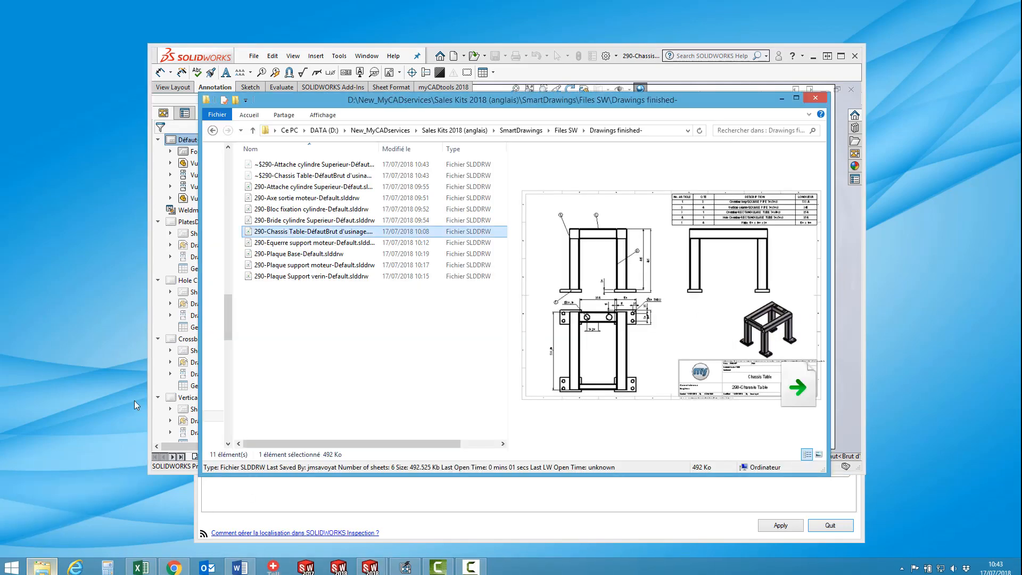
pyautogui.moveTo(298, 253)
pyautogui.mouseDown()
pyautogui.moveTo(503, 141)
pyautogui.moveTo(580, 81)
pyautogui.mouseUp()
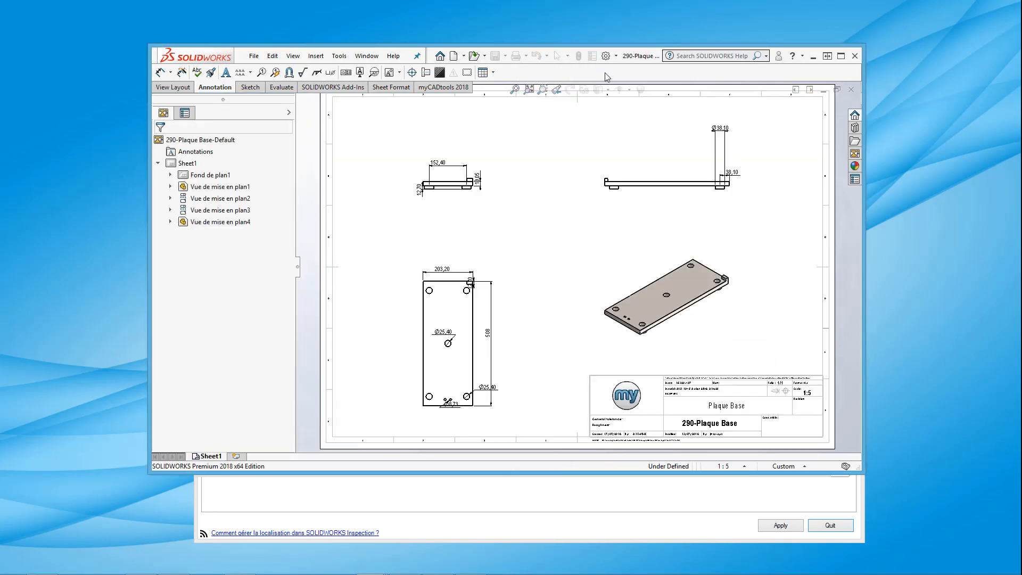
pyautogui.scroll(-4, 462, 341)
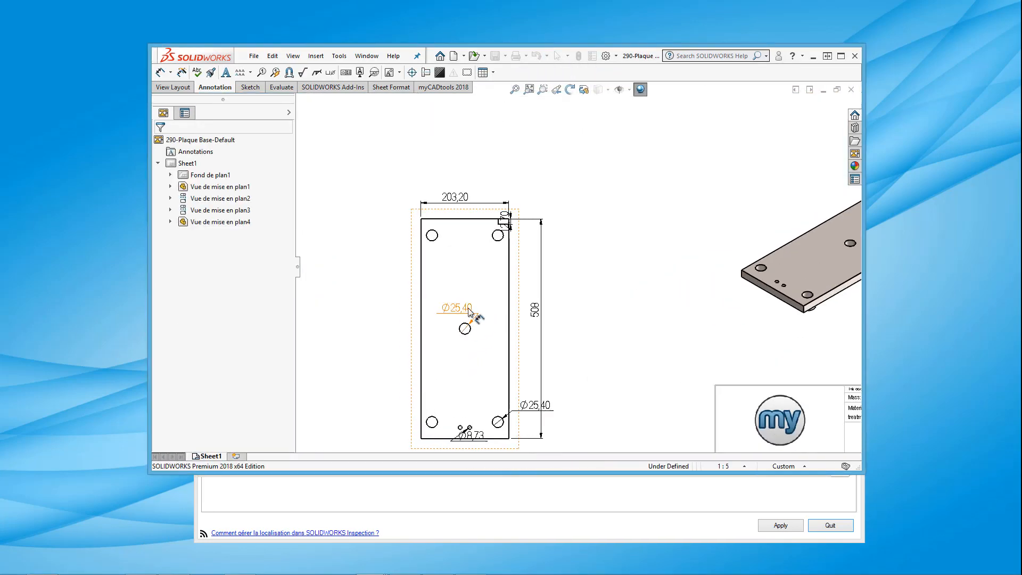
pyautogui.moveTo(469, 311); pyautogui.dragTo(410, 300)
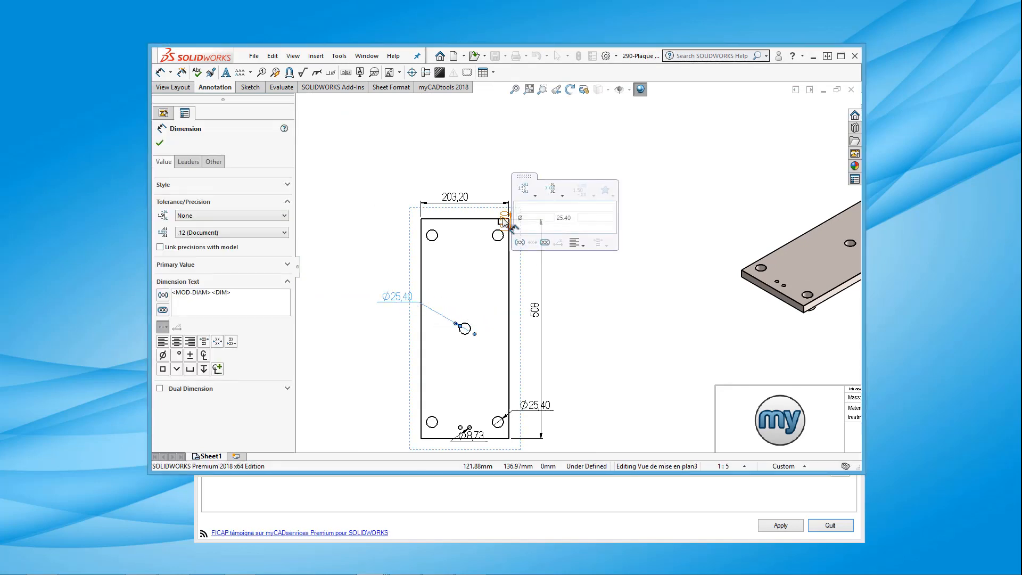
pyautogui.moveTo(504, 220); pyautogui.dragTo(544, 192)
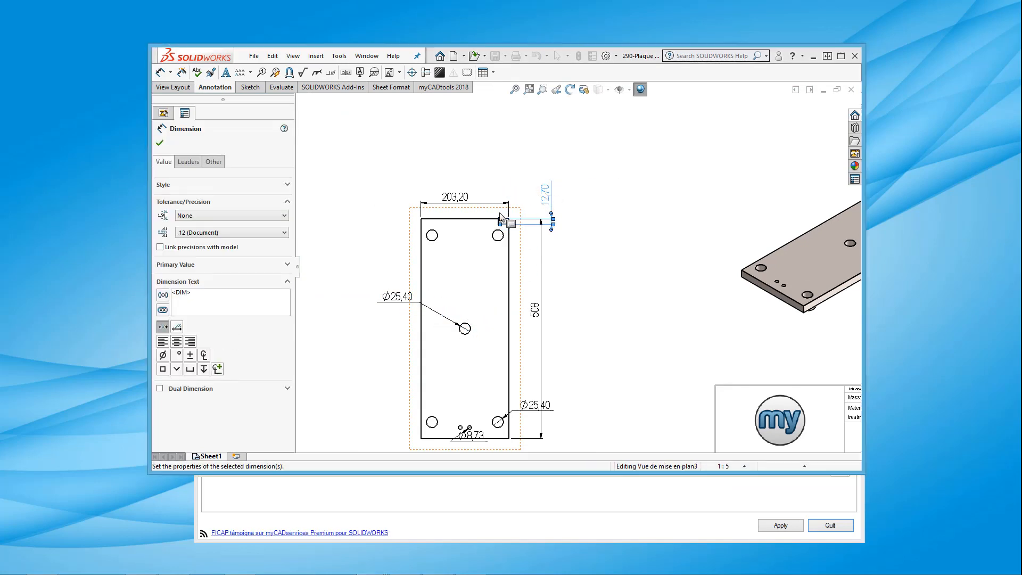
pyautogui.moveTo(468, 435); pyautogui.dragTo(534, 450)
# Move the Ø38,10 foot dimension below the base plate's long side view and switch back to SmartDrawings
pyautogui.press('f')
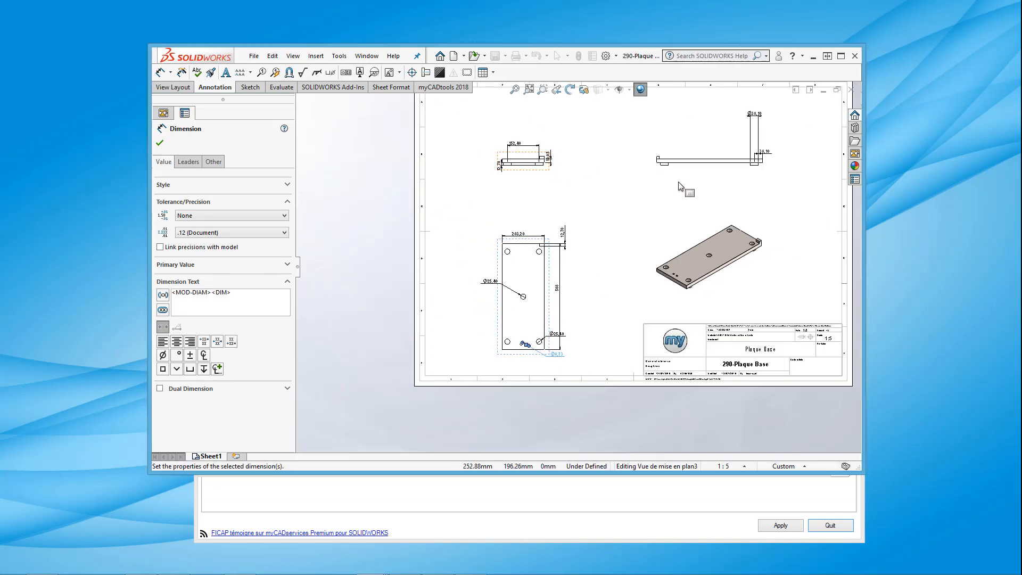
pyautogui.scroll(-3, 679, 187)
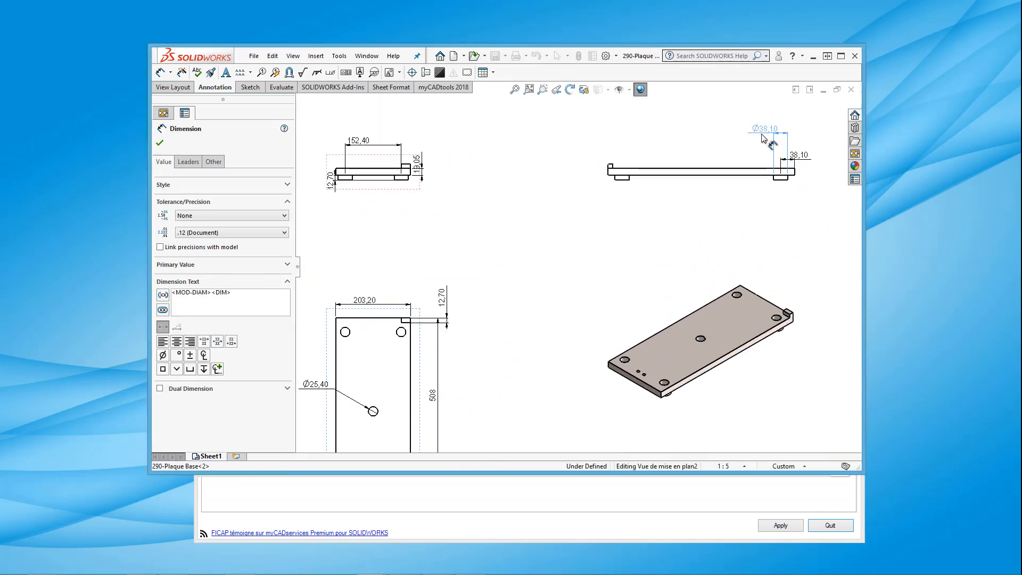
pyautogui.moveTo(764, 139); pyautogui.dragTo(781, 199)
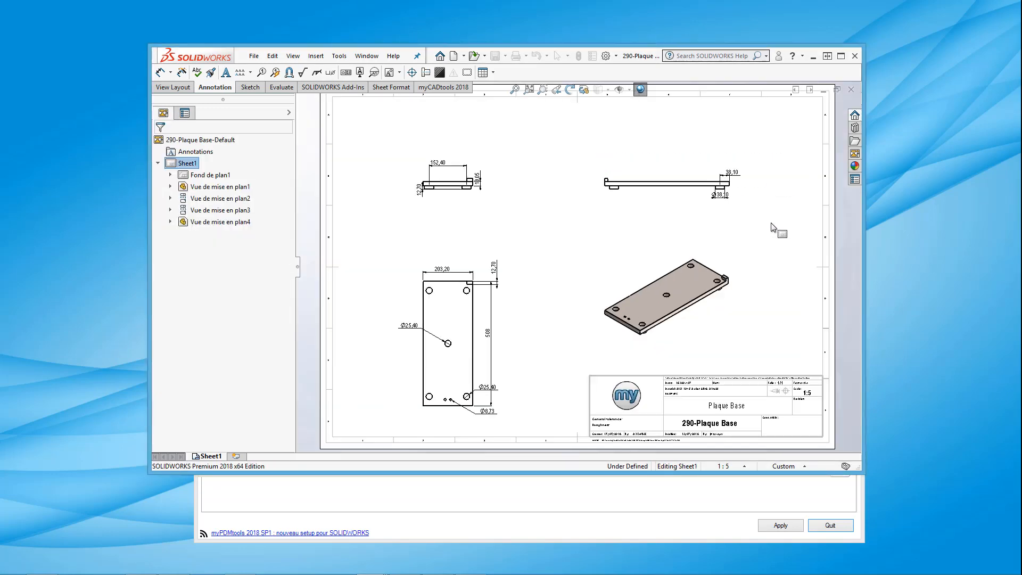
pyautogui.click(766, 494)
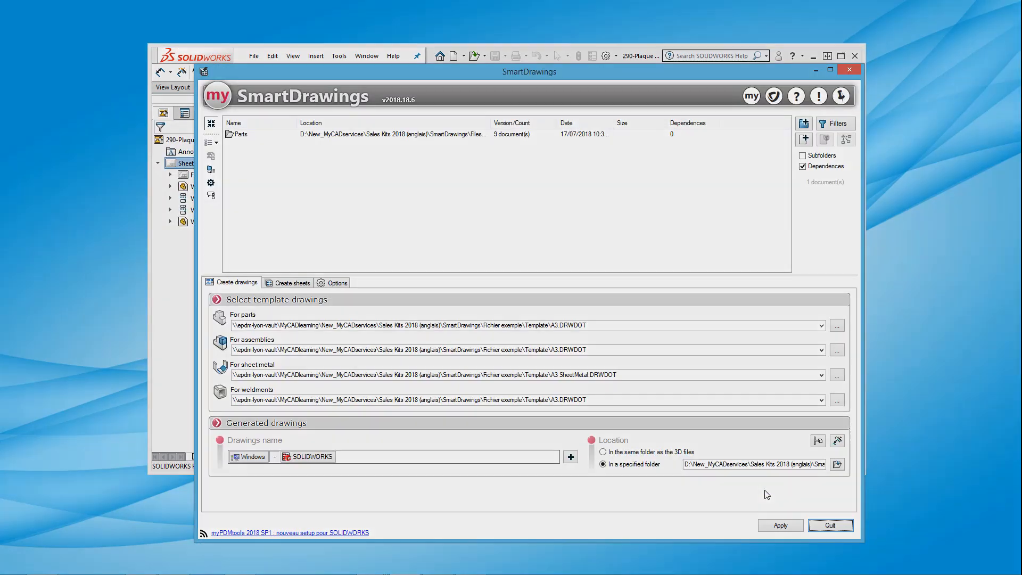